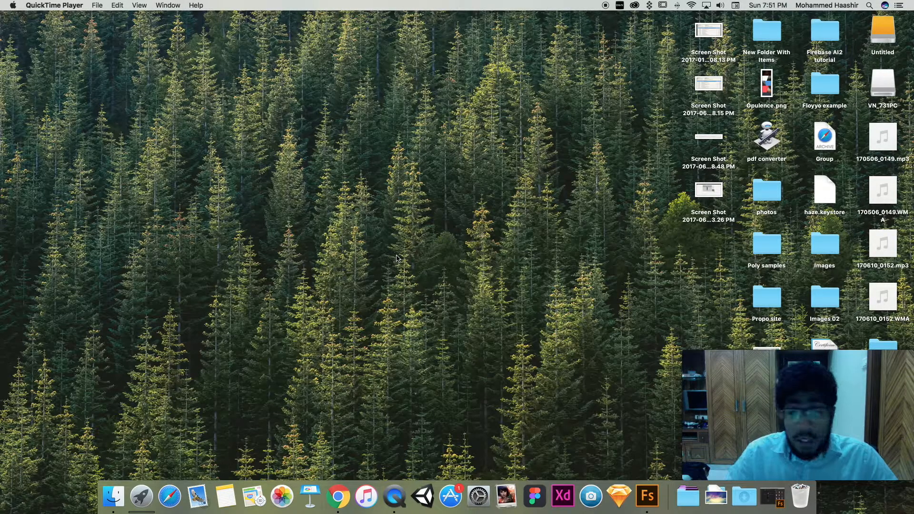
- Switch to the minimized Adobe Fuse window and examine the finished detective character up close and from farther away
{"action": "left_click", "coordinate": [771, 496]}
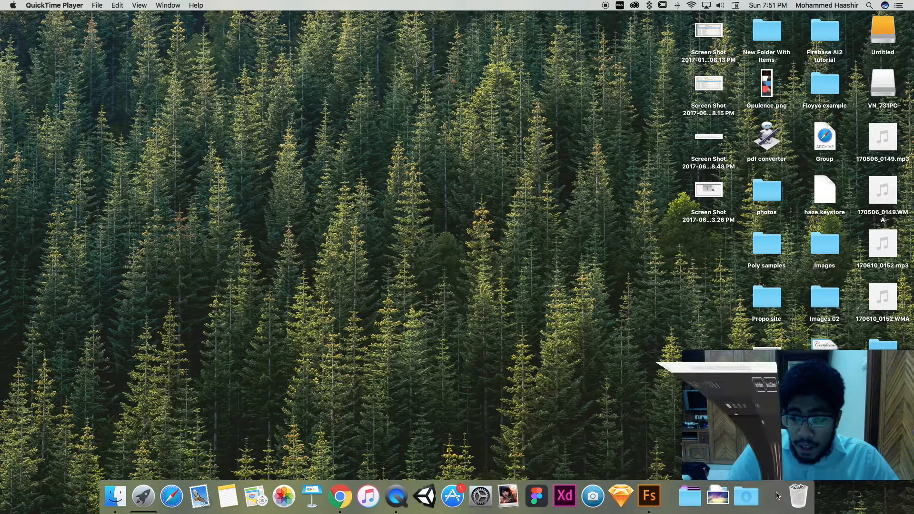
{"action": "scroll", "coordinate": [343, 253], "scroll_direction": "up", "scroll_amount": 5}
{"action": "scroll", "coordinate": [345, 252], "scroll_direction": "down", "scroll_amount": 5}
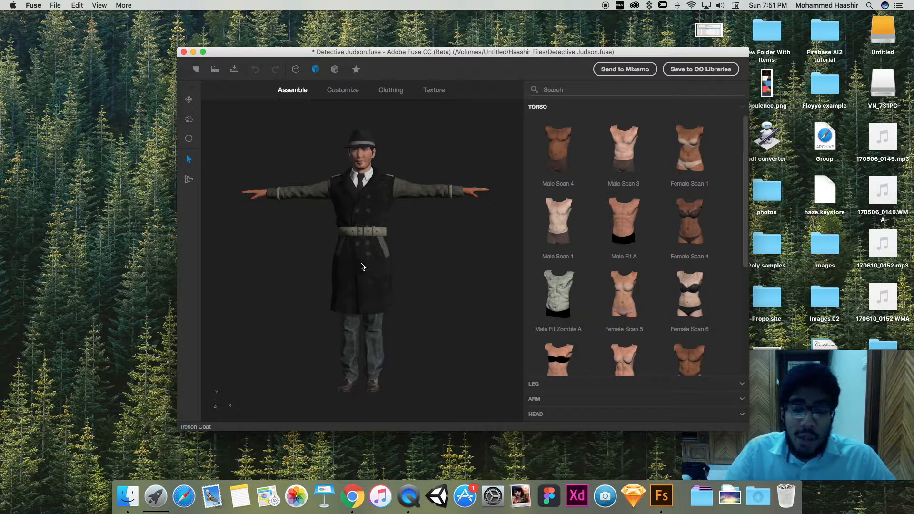
{"action": "scroll", "coordinate": [373, 275], "scroll_direction": "down", "scroll_amount": 3}
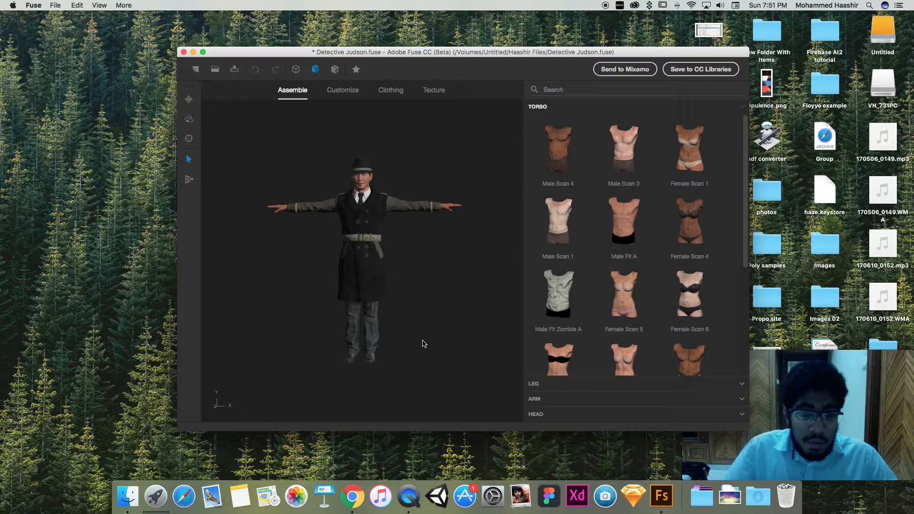
{"action": "scroll", "coordinate": [425, 343], "scroll_direction": "up", "scroll_amount": 3}
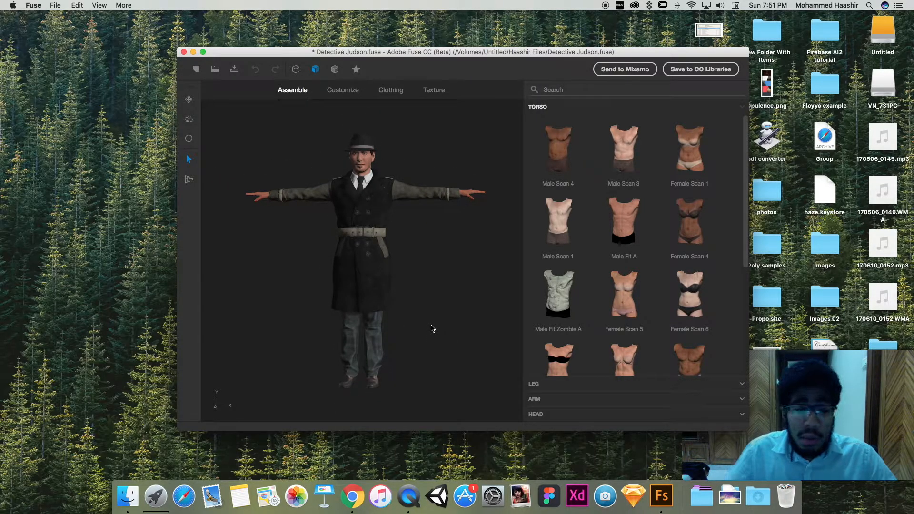
{"action": "scroll", "coordinate": [432, 328], "scroll_direction": "down", "scroll_amount": 1}
{"action": "scroll", "coordinate": [432, 329], "scroll_direction": "up", "scroll_amount": 2}
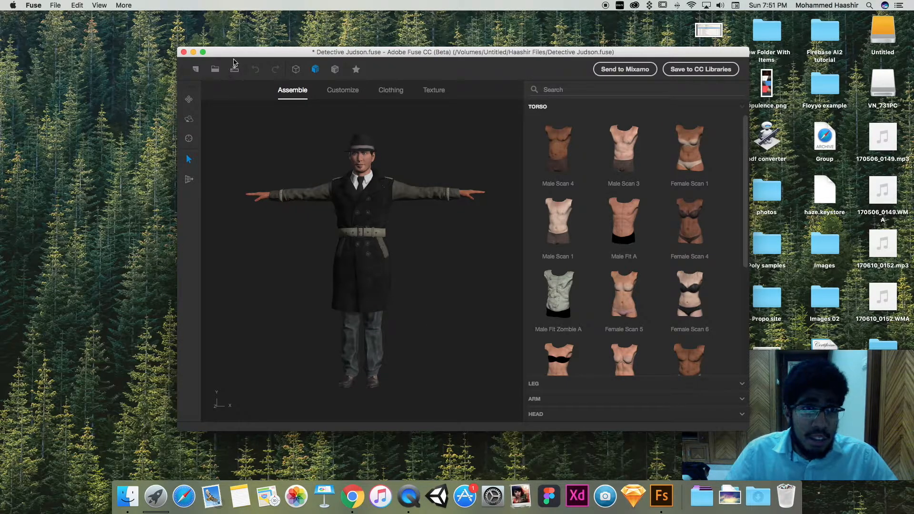
{"action": "left_click_drag", "start_coordinate": [230, 63], "coordinate": [219, 62]}
{"action": "scroll", "coordinate": [486, 168], "scroll_direction": "down", "scroll_amount": 1}
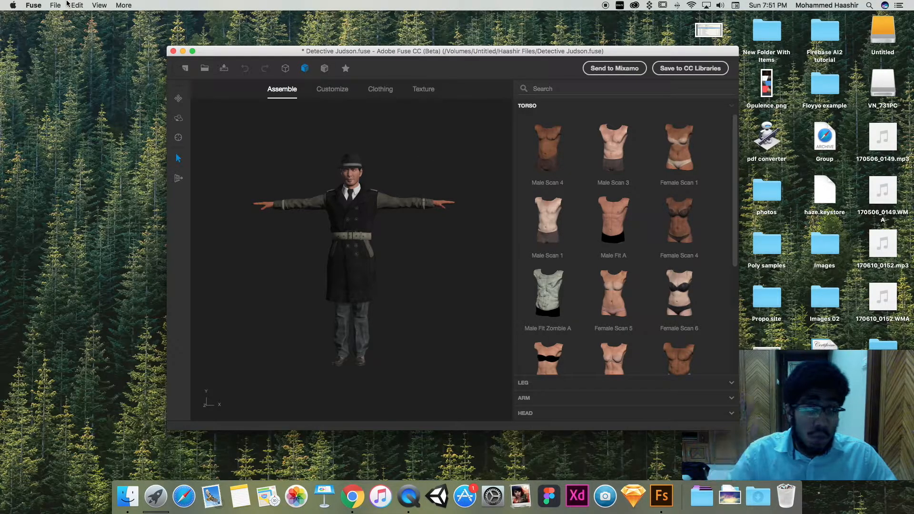
- Start a new, empty character model
{"action": "left_click", "coordinate": [57, 5]}
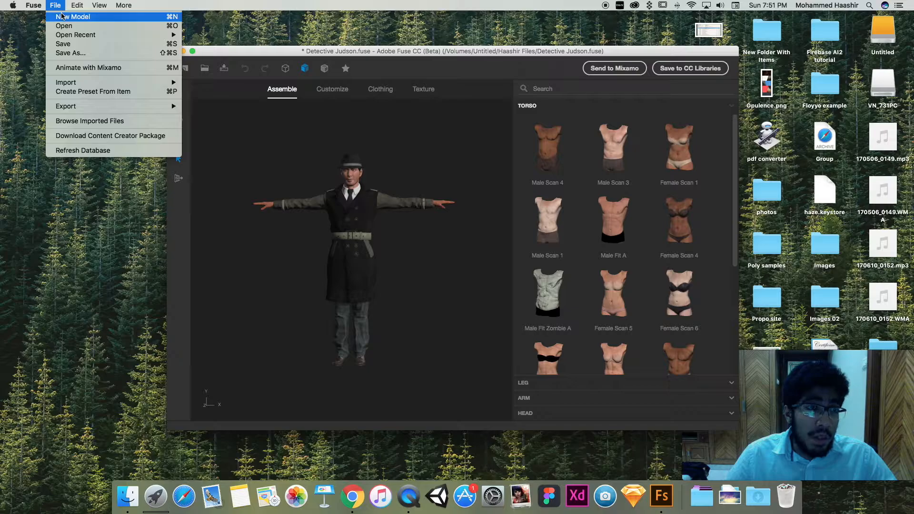
{"action": "left_click", "coordinate": [61, 16]}
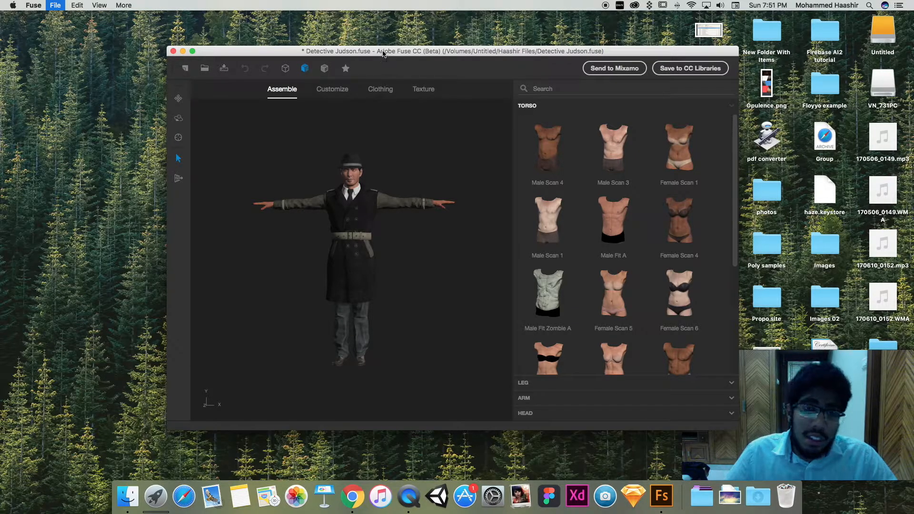
{"action": "left_click_drag", "start_coordinate": [384, 52], "coordinate": [376, 51]}
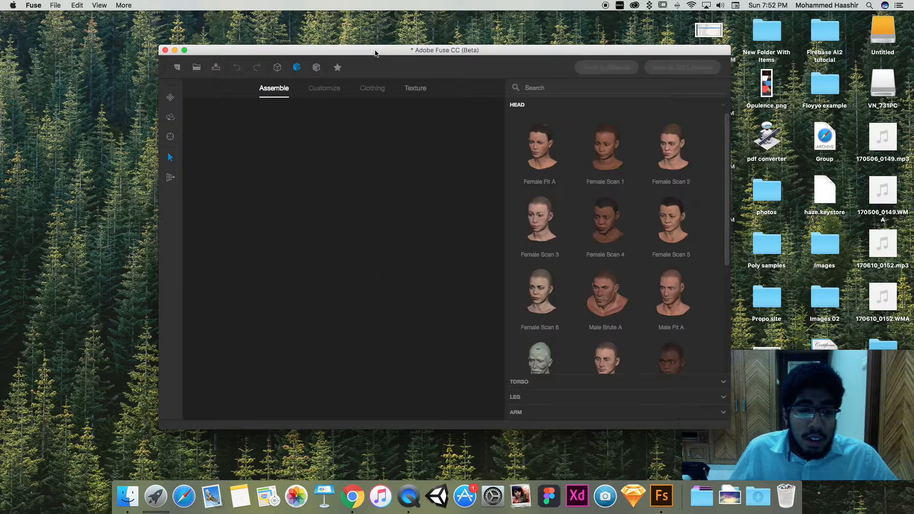
- Look through the available heads and start the character with the Male Fit A head
{"action": "scroll", "coordinate": [619, 183], "scroll_direction": "down", "scroll_amount": 3}
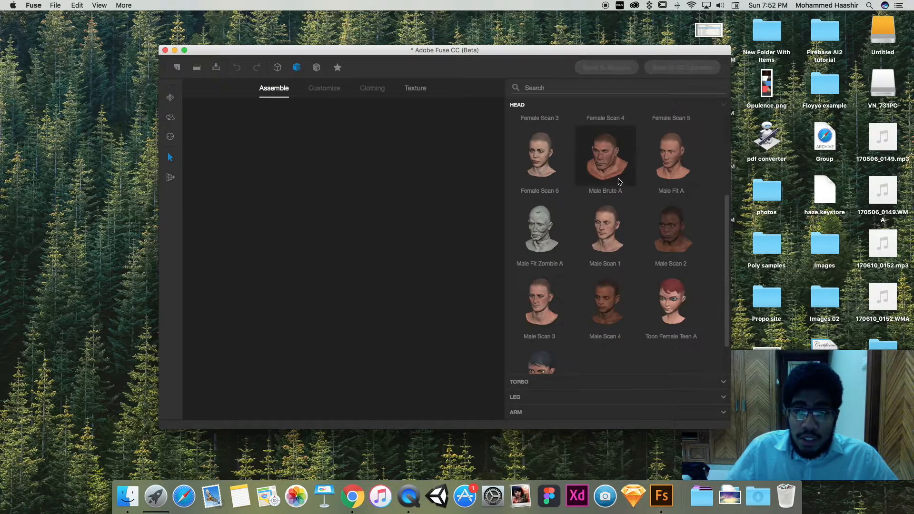
{"action": "scroll", "coordinate": [634, 214], "scroll_direction": "up", "scroll_amount": 5}
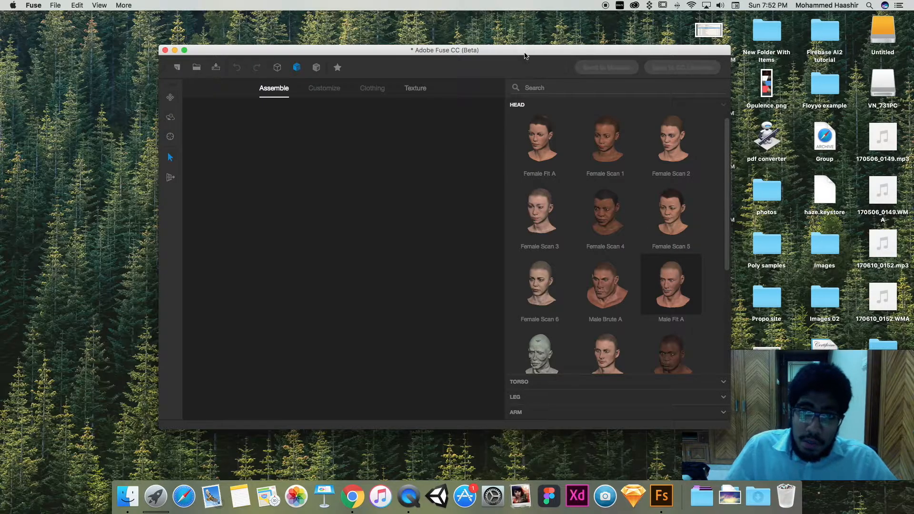
{"action": "left_click_drag", "start_coordinate": [525, 50], "coordinate": [517, 48]}
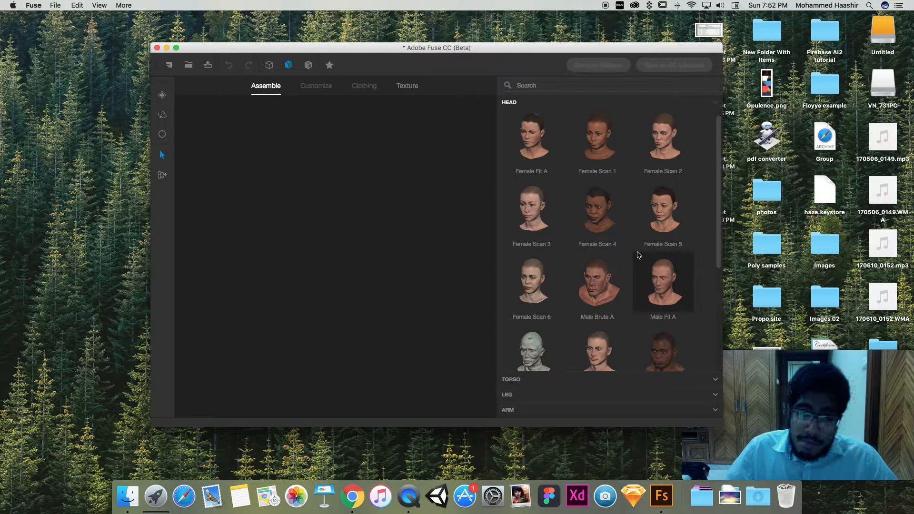
{"action": "left_click", "coordinate": [639, 259]}
- Attach the Male Fit A torso and the Male Fit A legs to the head
{"action": "scroll", "coordinate": [619, 290], "scroll_direction": "down", "scroll_amount": 3}
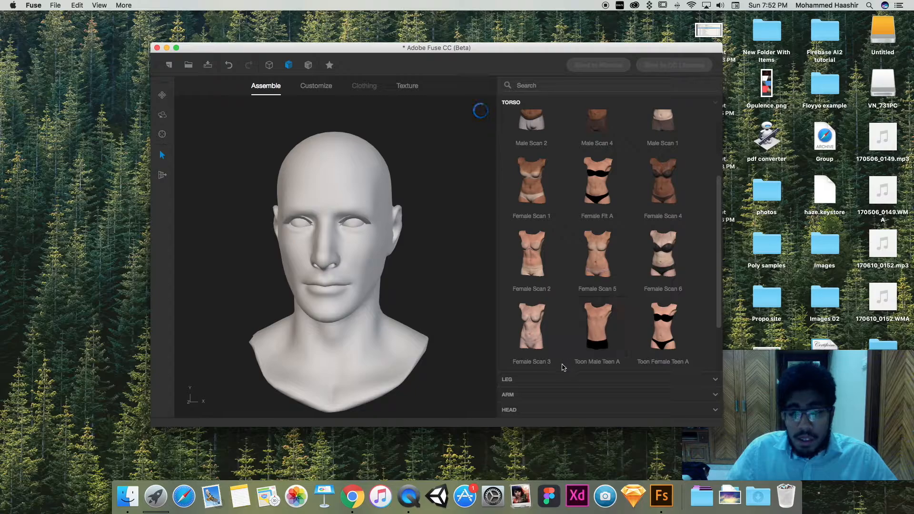
{"action": "scroll", "coordinate": [652, 255], "scroll_direction": "down", "scroll_amount": 3}
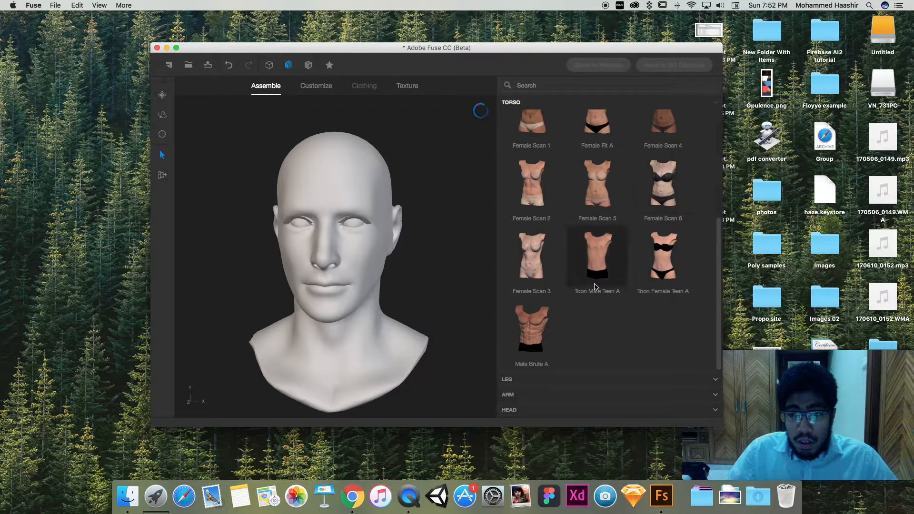
{"action": "scroll", "coordinate": [597, 272], "scroll_direction": "up", "scroll_amount": 5}
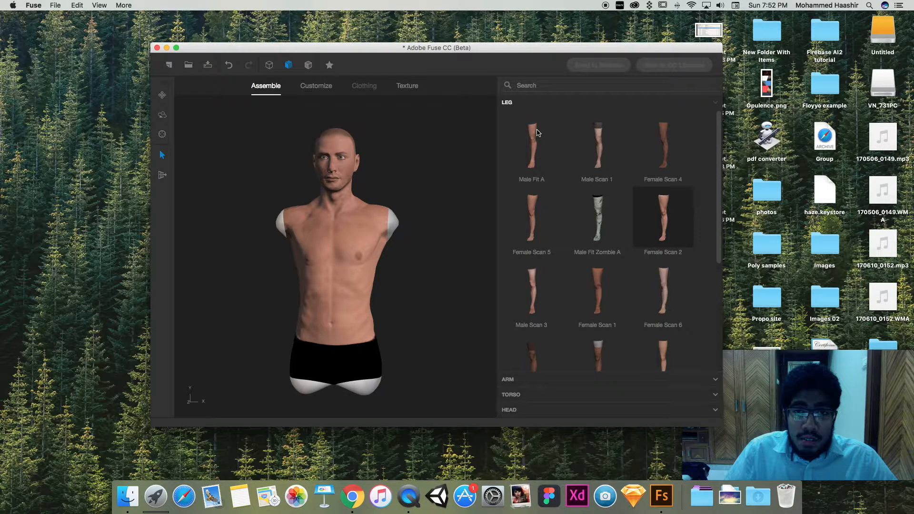
{"action": "left_click", "coordinate": [537, 134]}
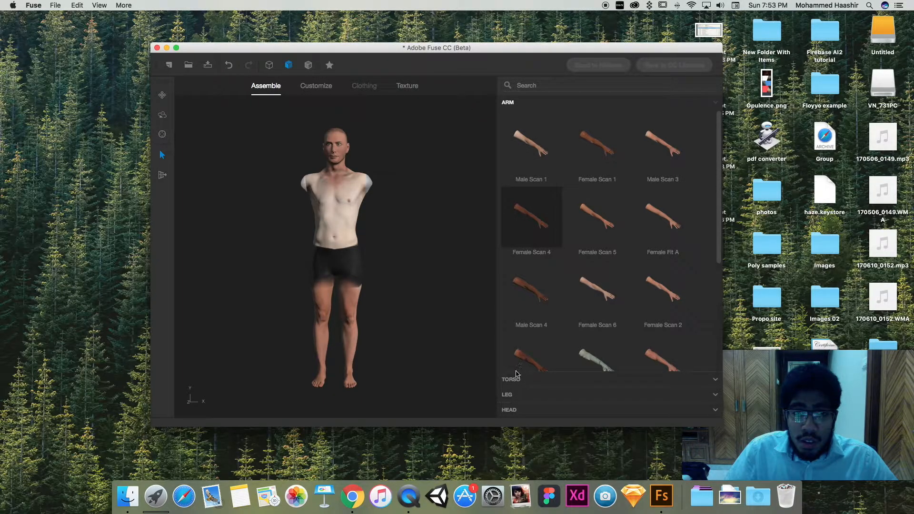
- Try other body parts on the character, settling on the Male Fit A torso and the Male Scan 3 legs
{"action": "left_click", "coordinate": [512, 395]}
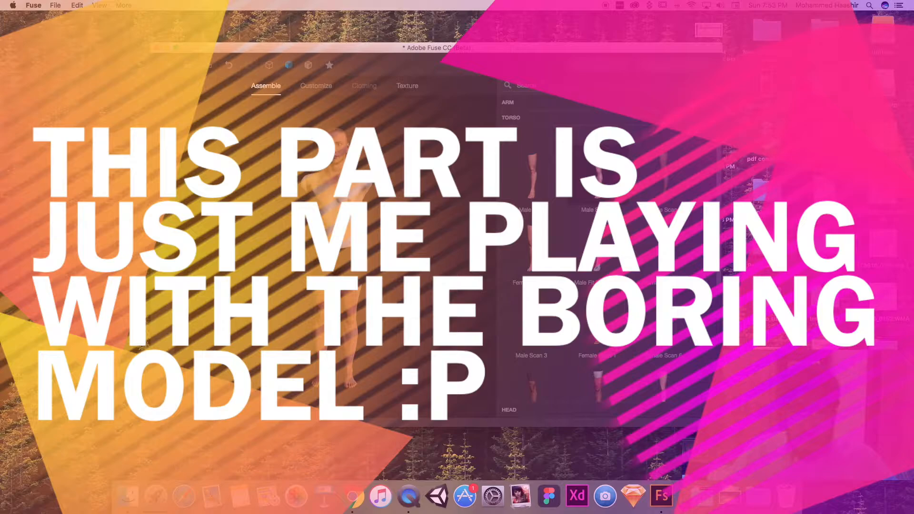
{"action": "left_click", "coordinate": [608, 179]}
{"action": "left_click", "coordinate": [512, 380]}
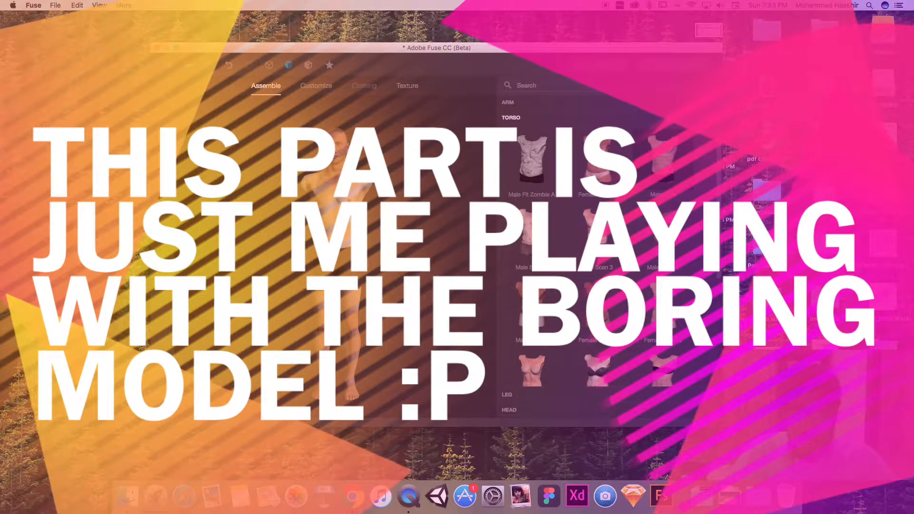
{"action": "left_click", "coordinate": [663, 158]}
{"action": "left_click", "coordinate": [510, 394]}
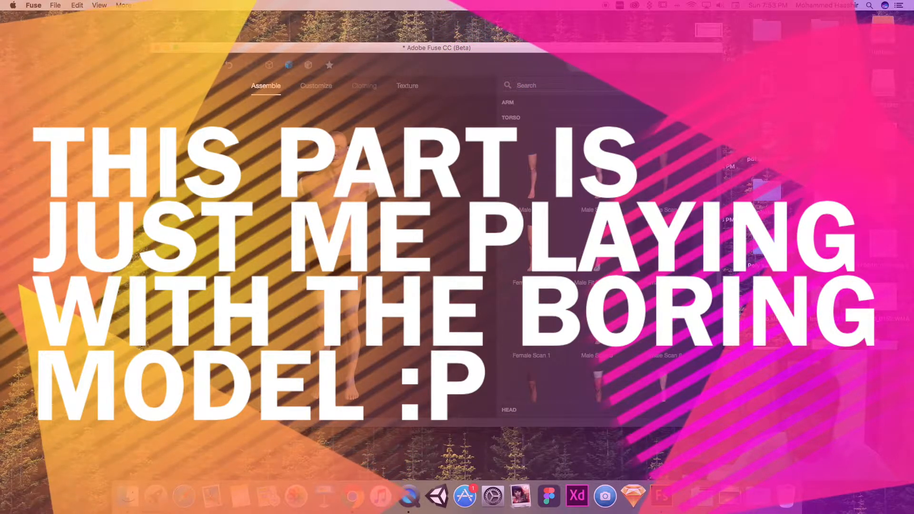
{"action": "scroll", "coordinate": [598, 248], "scroll_direction": "down", "scroll_amount": 3}
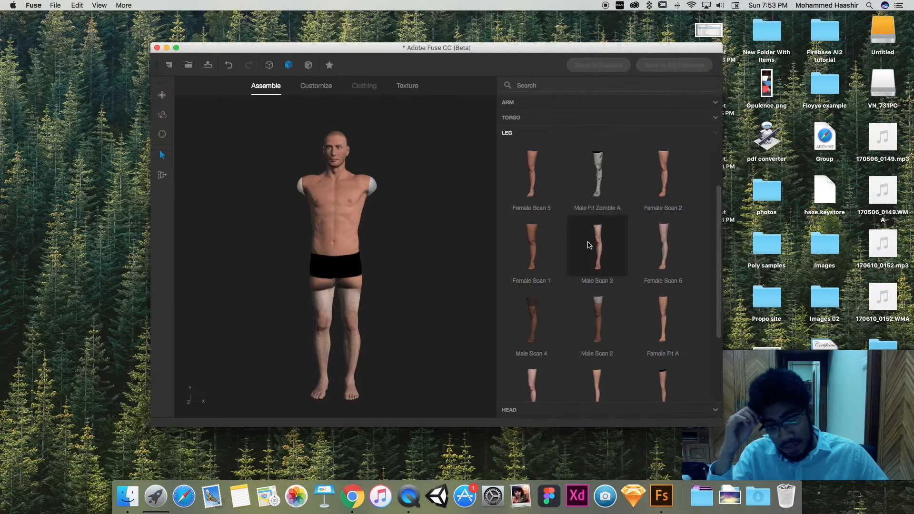
{"action": "left_click", "coordinate": [588, 245]}
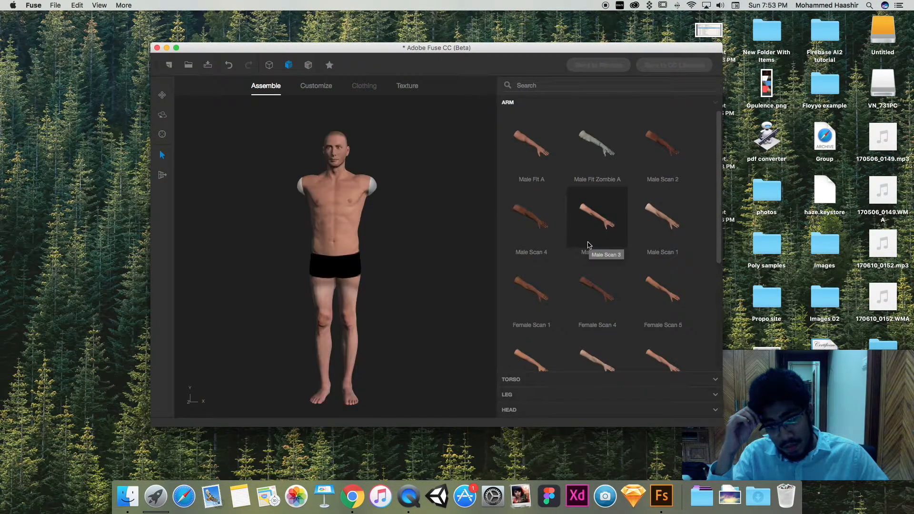
- Browse the available arms and complete the body with the Male Scan 3 arms
{"action": "scroll", "coordinate": [587, 244], "scroll_direction": "down", "scroll_amount": 5}
{"action": "scroll", "coordinate": [664, 239], "scroll_direction": "up", "scroll_amount": 4}
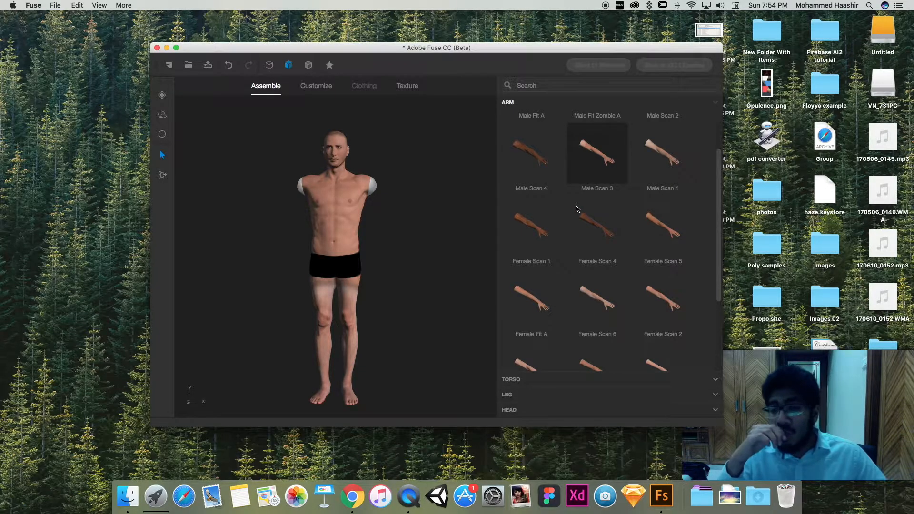
{"action": "left_click", "coordinate": [578, 205]}
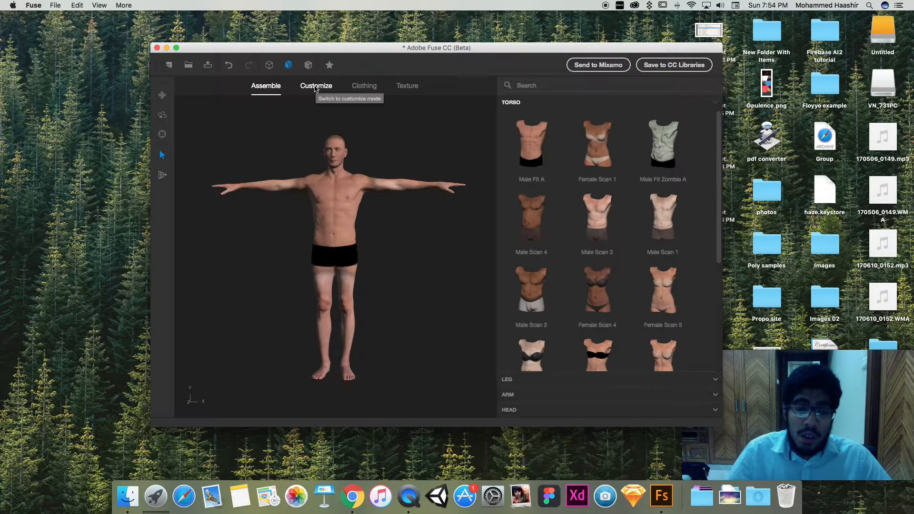
- Customize the legs directly on the model, setting Thighs Thin / Thick to -14 and Knees Thin / Thick to 19
{"action": "left_click", "coordinate": [319, 87]}
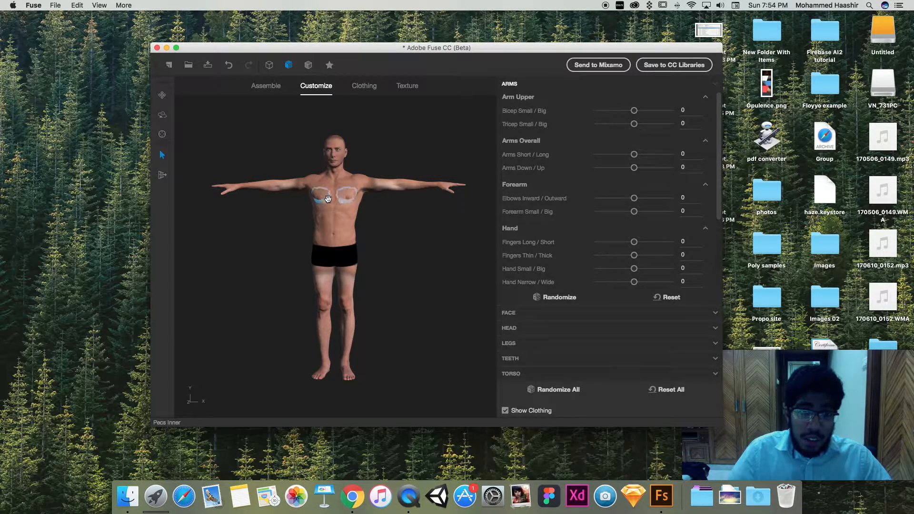
{"action": "left_click", "coordinate": [323, 277]}
{"action": "left_click_drag", "start_coordinate": [322, 277], "coordinate": [327, 278]}
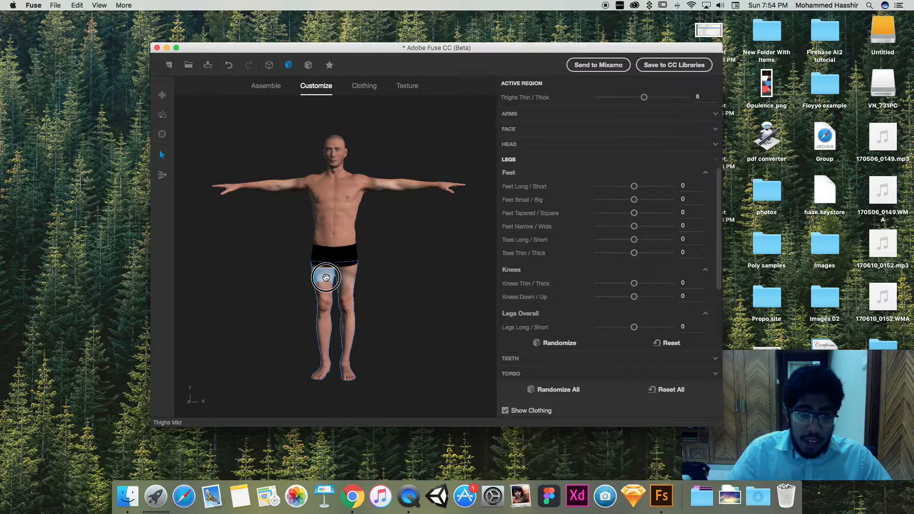
{"action": "mouse_move", "coordinate": [322, 274]}
{"action": "left_mouse_down"}
{"action": "mouse_move", "coordinate": [298, 278]}
{"action": "mouse_move", "coordinate": [328, 274]}
{"action": "mouse_move", "coordinate": [313, 274]}
{"action": "left_mouse_up"}
{"action": "left_click_drag", "start_coordinate": [351, 310], "coordinate": [356, 311]}
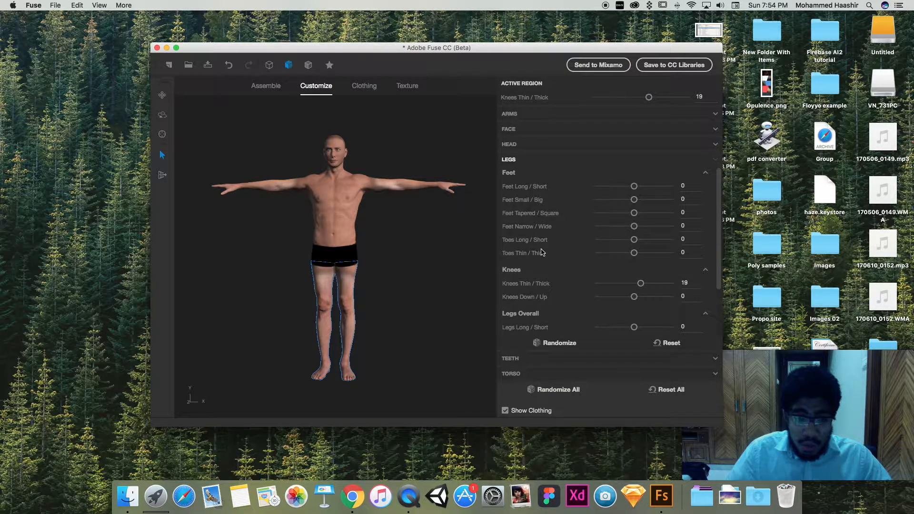
- Examine the customization sliders available for the legs, teeth and facial expressions
{"action": "scroll", "coordinate": [543, 270], "scroll_direction": "down", "scroll_amount": 1}
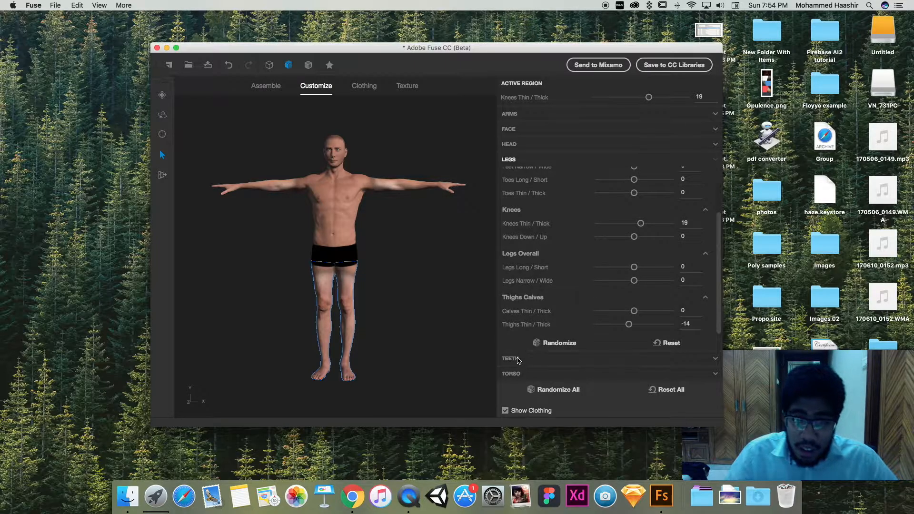
{"action": "left_click", "coordinate": [541, 358]}
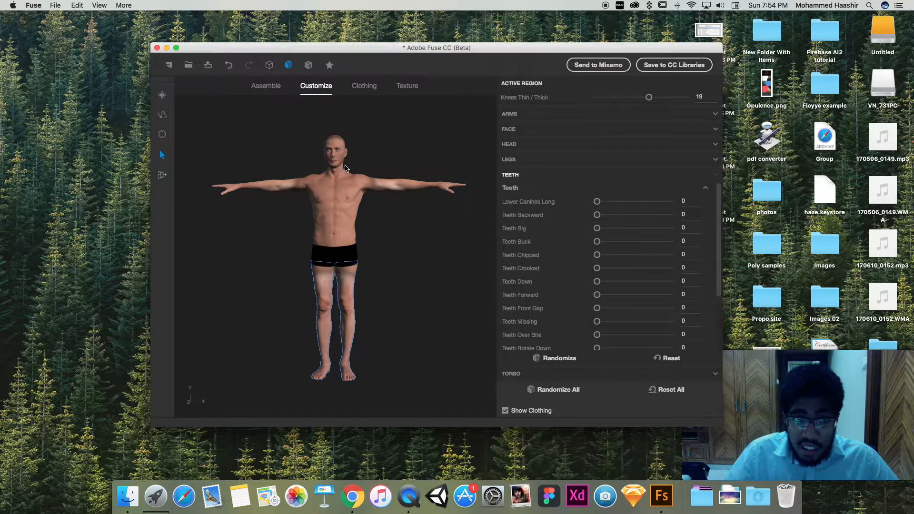
{"action": "scroll", "coordinate": [329, 219], "scroll_direction": "up", "scroll_amount": 2}
{"action": "left_click_drag", "start_coordinate": [597, 215], "coordinate": [569, 213]}
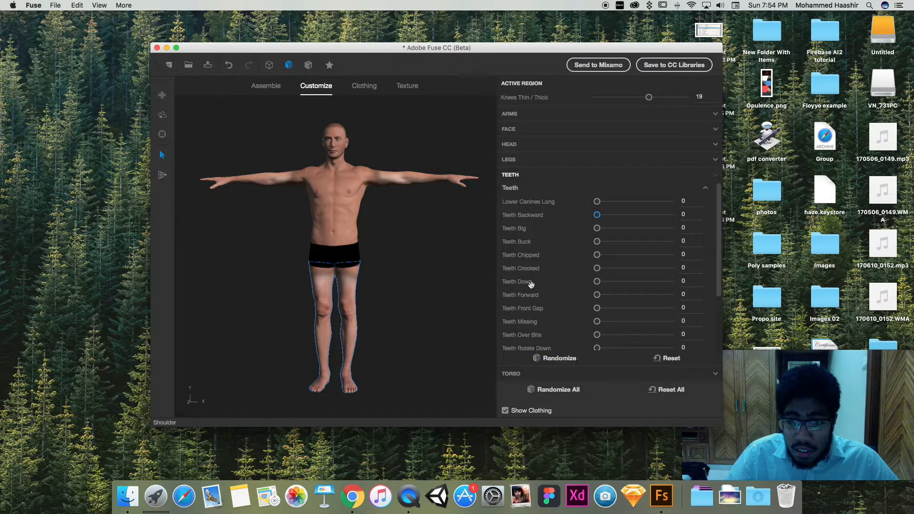
{"action": "left_click", "coordinate": [515, 128]}
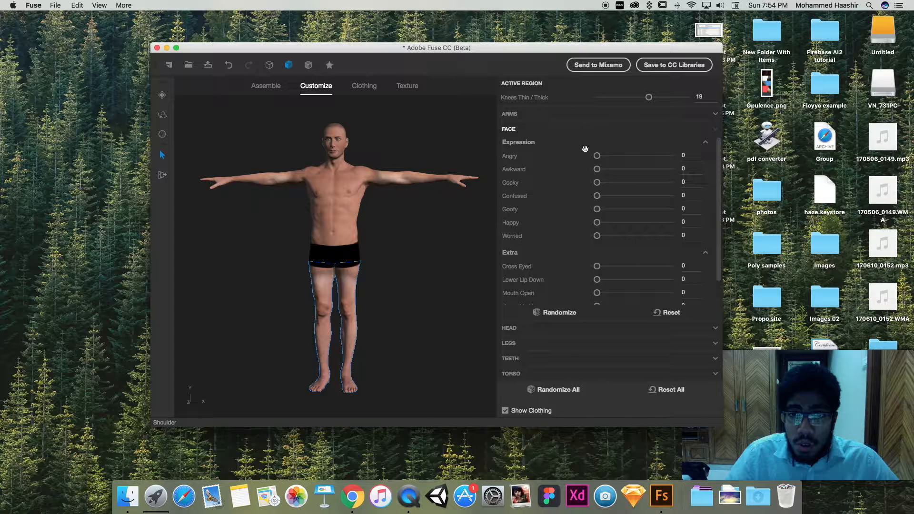
{"action": "scroll", "coordinate": [302, 159], "scroll_direction": "up", "scroll_amount": 3}
{"action": "scroll", "coordinate": [351, 240], "scroll_direction": "down", "scroll_amount": 3}
{"action": "scroll", "coordinate": [347, 213], "scroll_direction": "up", "scroll_amount": 4}
{"action": "scroll", "coordinate": [347, 213], "scroll_direction": "down", "scroll_amount": 4}
- Dress the character in the brown open leather jacket with tee and a pair of dark blue pants
{"action": "left_click", "coordinate": [360, 86]}
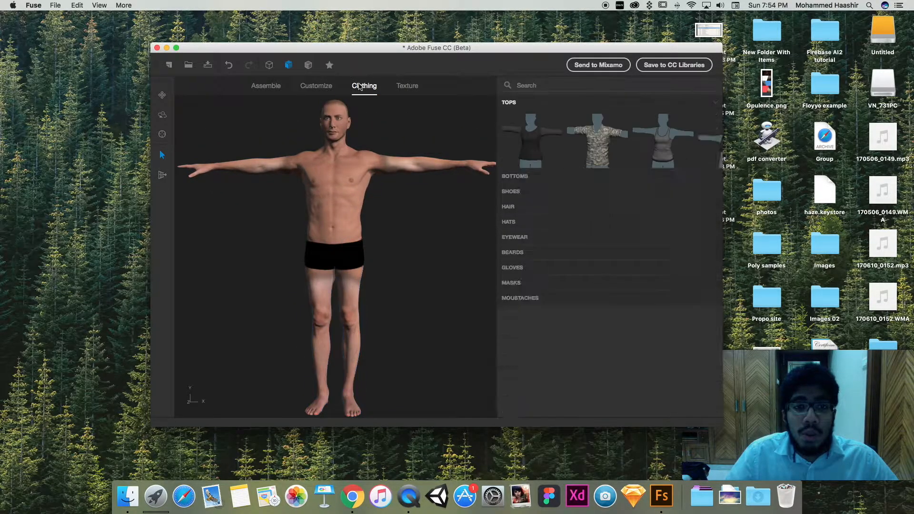
{"action": "scroll", "coordinate": [600, 191], "scroll_direction": "down", "scroll_amount": 2}
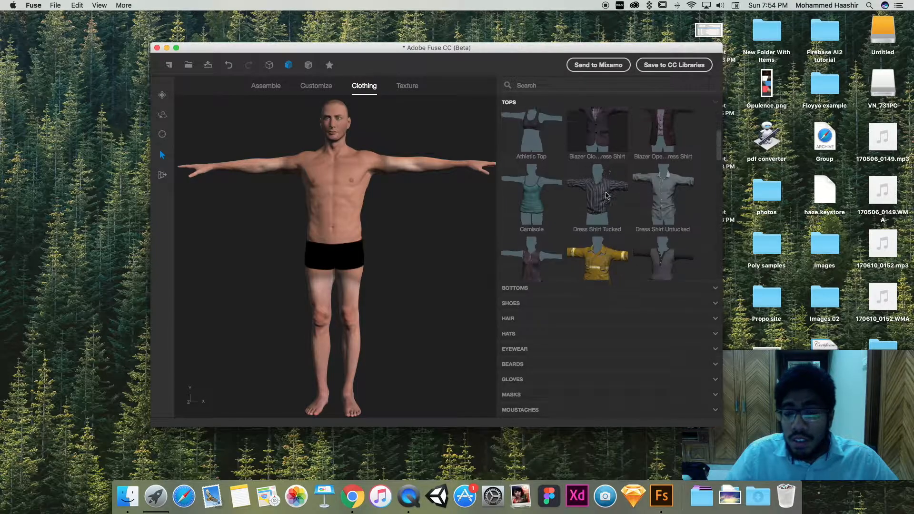
{"action": "scroll", "coordinate": [638, 200], "scroll_direction": "down", "scroll_amount": 1}
{"action": "scroll", "coordinate": [669, 200], "scroll_direction": "down", "scroll_amount": 3}
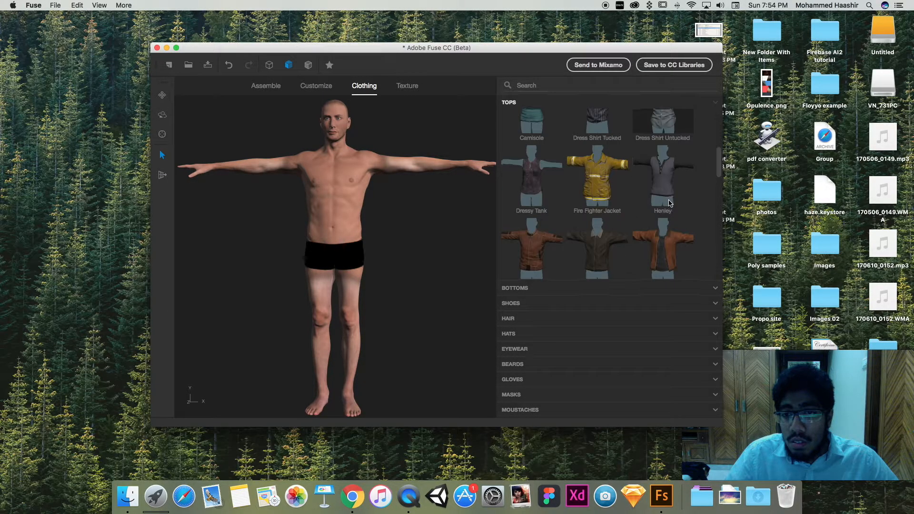
{"action": "scroll", "coordinate": [666, 186], "scroll_direction": "down", "scroll_amount": 1}
{"action": "scroll", "coordinate": [666, 182], "scroll_direction": "up", "scroll_amount": 1}
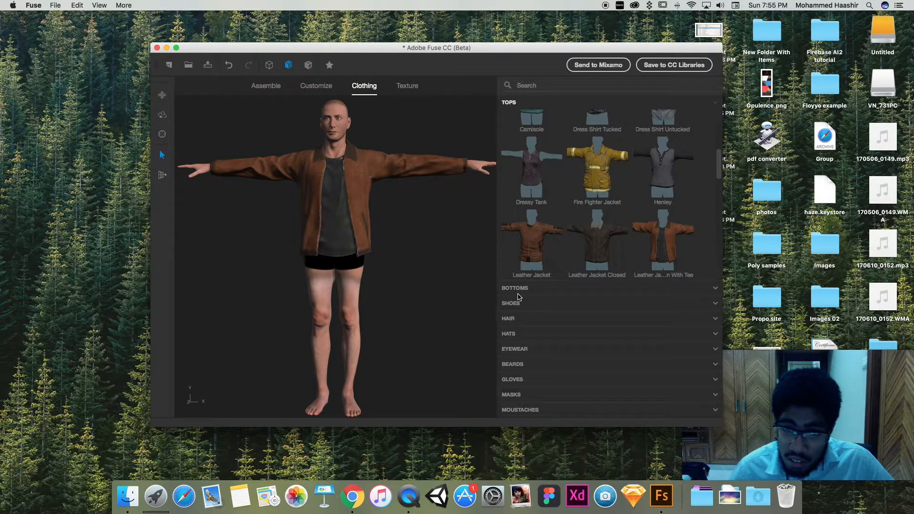
{"action": "left_click", "coordinate": [520, 292]}
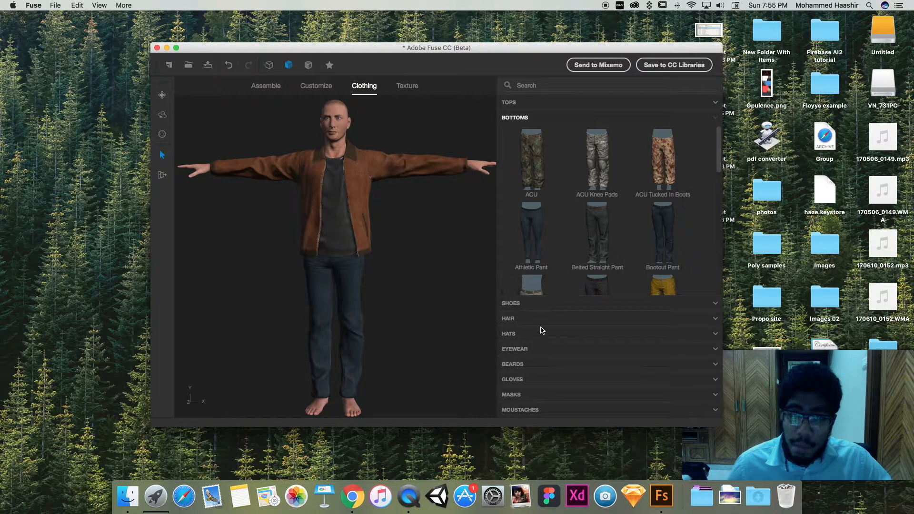
- Examine the available eyewear and hats, along with the file commands for importing and exporting models
{"action": "left_click", "coordinate": [520, 350]}
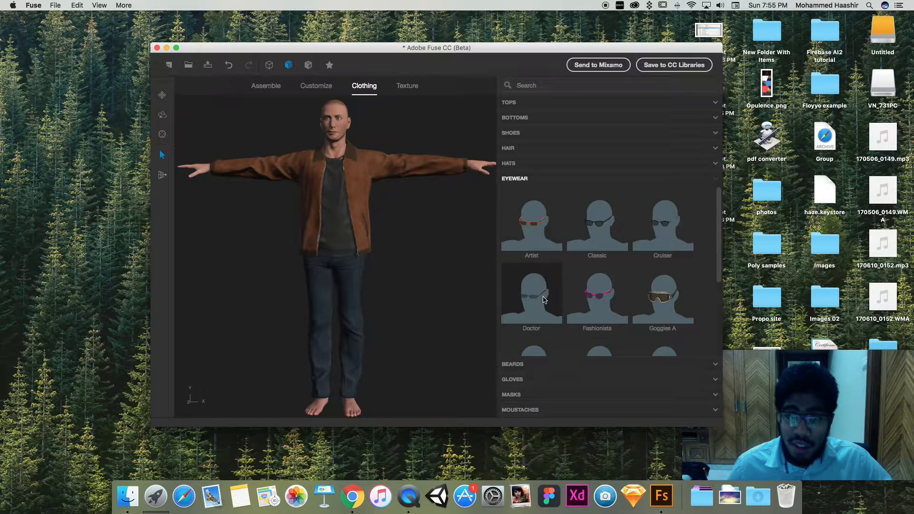
{"action": "scroll", "coordinate": [543, 301], "scroll_direction": "down", "scroll_amount": 3}
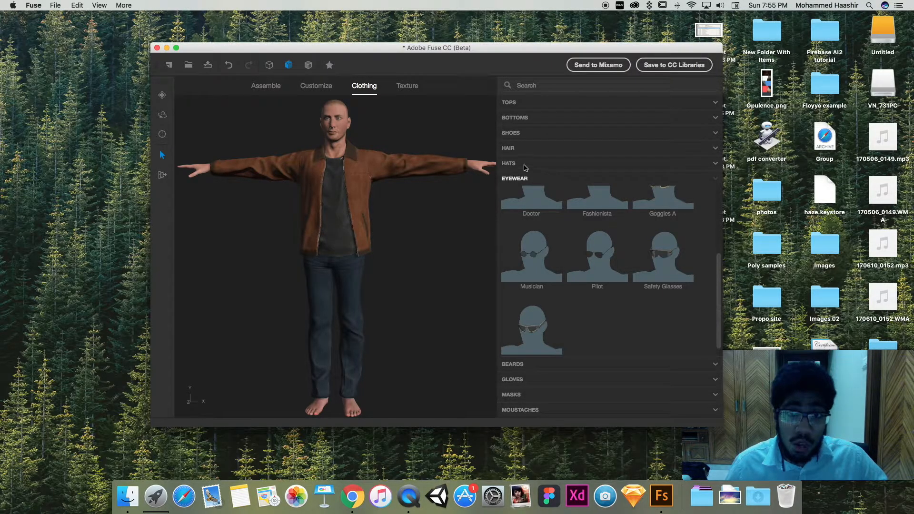
{"action": "left_click", "coordinate": [509, 163]}
{"action": "scroll", "coordinate": [542, 200], "scroll_direction": "down", "scroll_amount": 3}
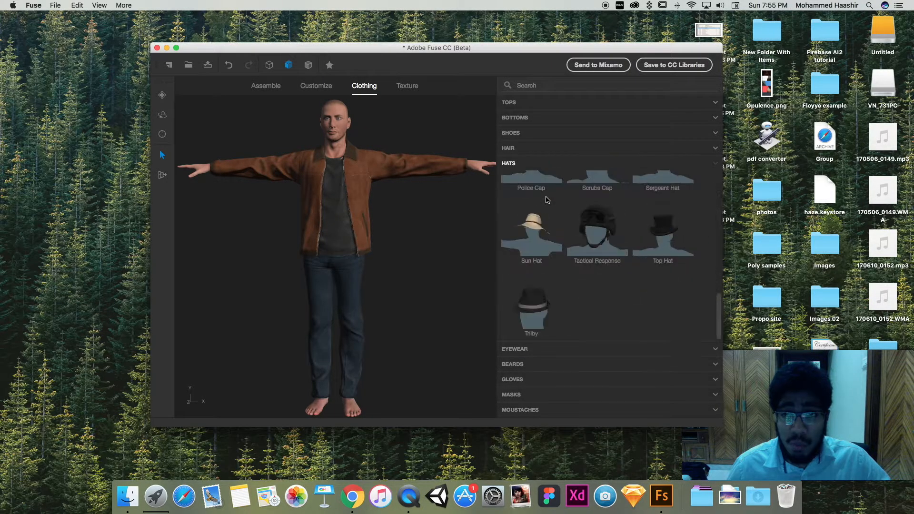
{"action": "scroll", "coordinate": [547, 200], "scroll_direction": "up", "scroll_amount": 5}
{"action": "scroll", "coordinate": [466, 166], "scroll_direction": "up", "scroll_amount": 3}
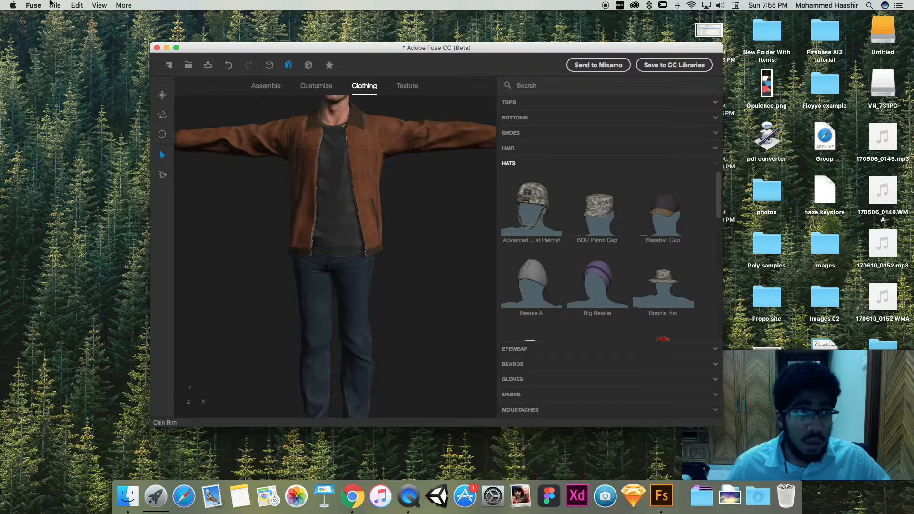
{"action": "left_click", "coordinate": [56, 5]}
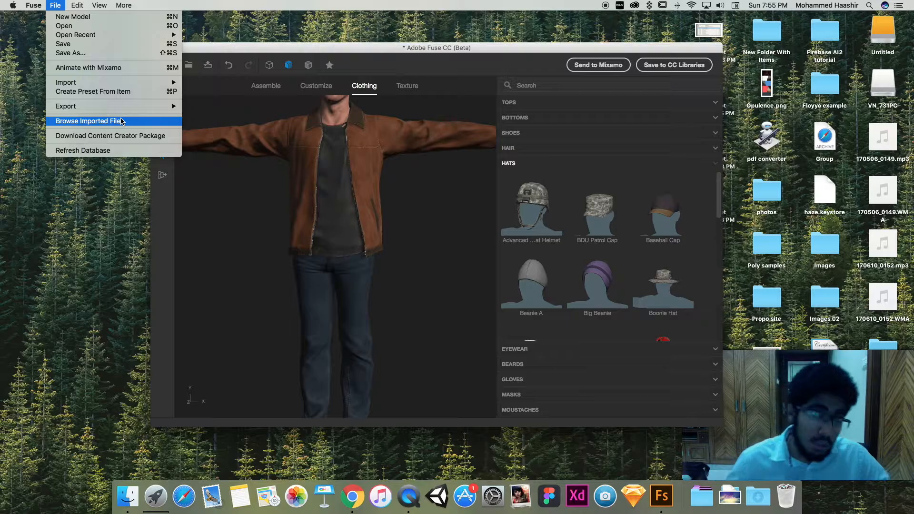
{"action": "left_click", "coordinate": [362, 65]}
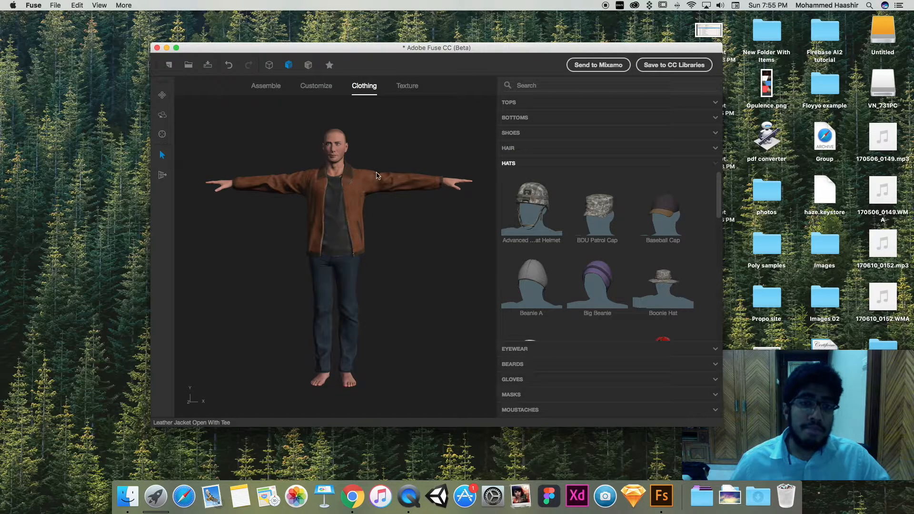
- Browse the hairstyles and give the character the medium messy hair
{"action": "left_click", "coordinate": [508, 148]}
{"action": "scroll", "coordinate": [645, 221], "scroll_direction": "down", "scroll_amount": 5}
{"action": "scroll", "coordinate": [645, 221], "scroll_direction": "up", "scroll_amount": 1}
{"action": "left_click", "coordinate": [597, 183]}
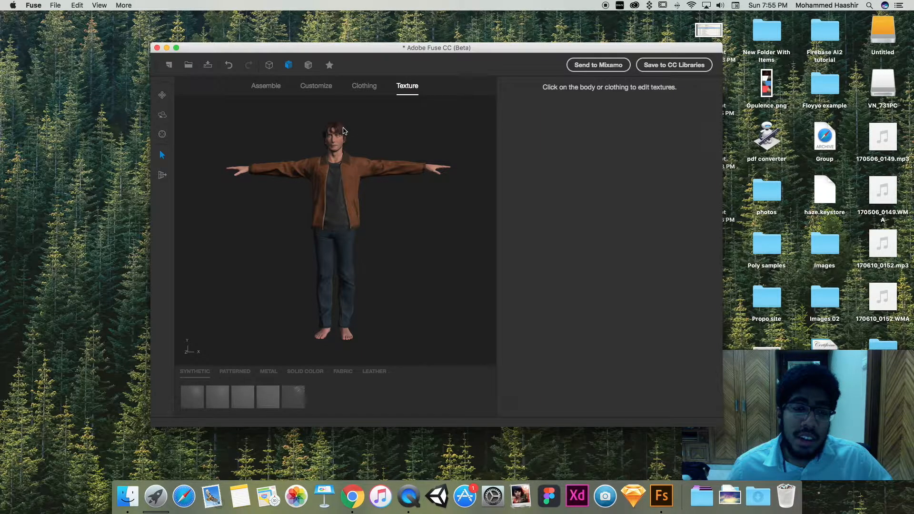
- Change the texture color of the character's hair to near black, RGB 3, 1, 0
{"action": "left_click", "coordinate": [343, 131]}
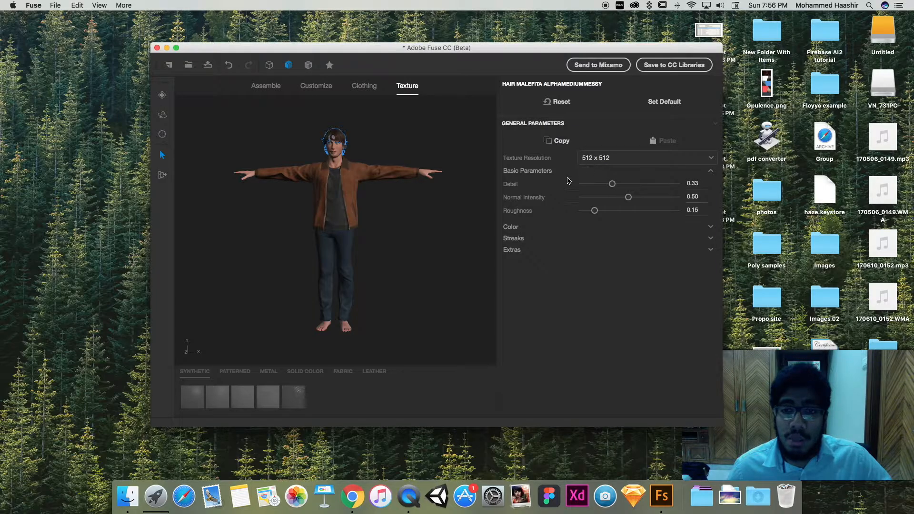
{"action": "left_click", "coordinate": [518, 228]}
{"action": "left_click", "coordinate": [607, 241]}
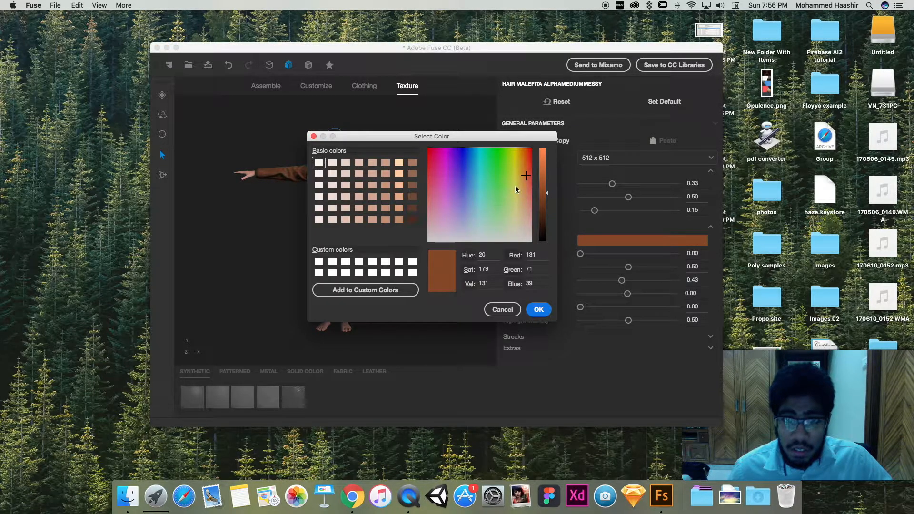
{"action": "left_click_drag", "start_coordinate": [546, 206], "coordinate": [547, 240]}
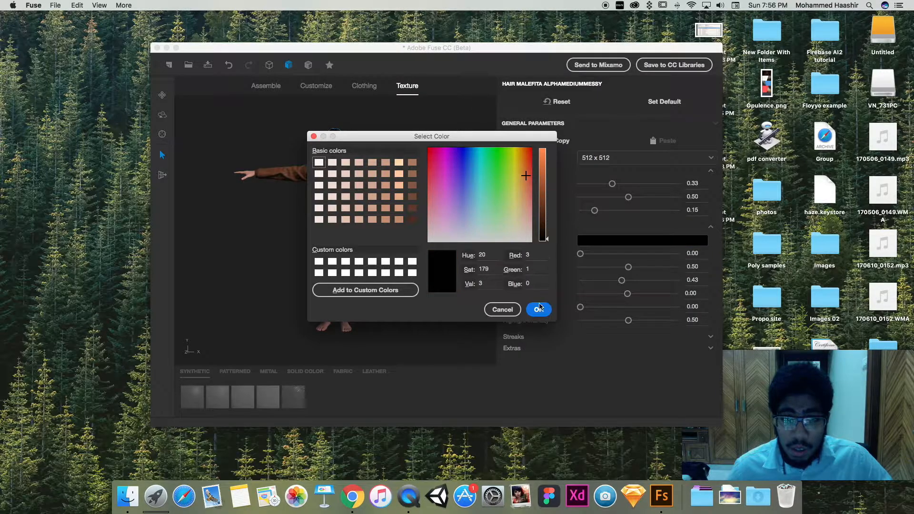
{"action": "left_click", "coordinate": [539, 309]}
{"action": "left_click", "coordinate": [388, 145]}
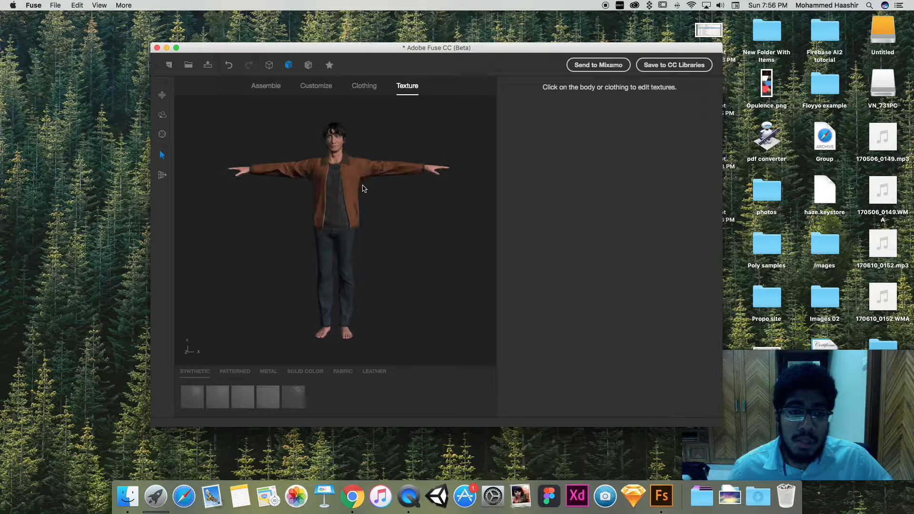
- Recolor the main synthetic leather fabric of the open jacket to a dark grey of about RGB 36, 35, 37
{"action": "left_click", "coordinate": [322, 87]}
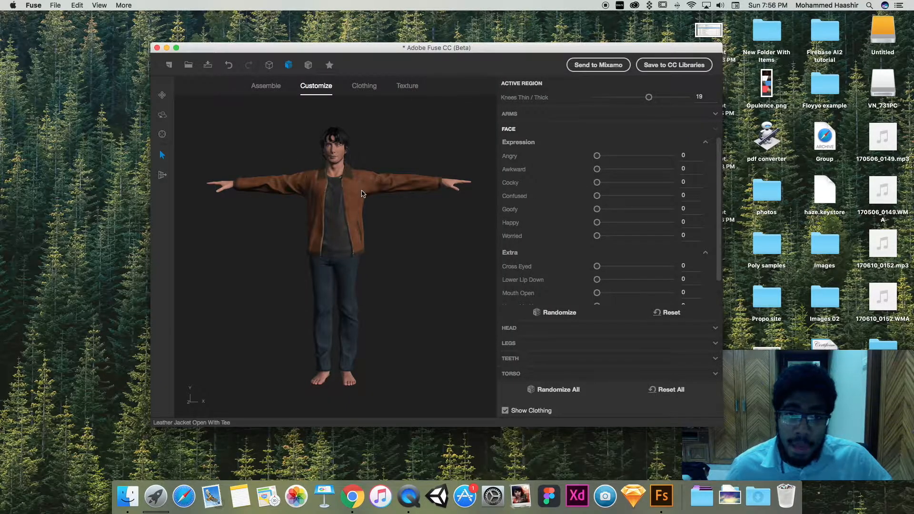
{"action": "left_click", "coordinate": [407, 85]}
{"action": "left_click", "coordinate": [360, 175]}
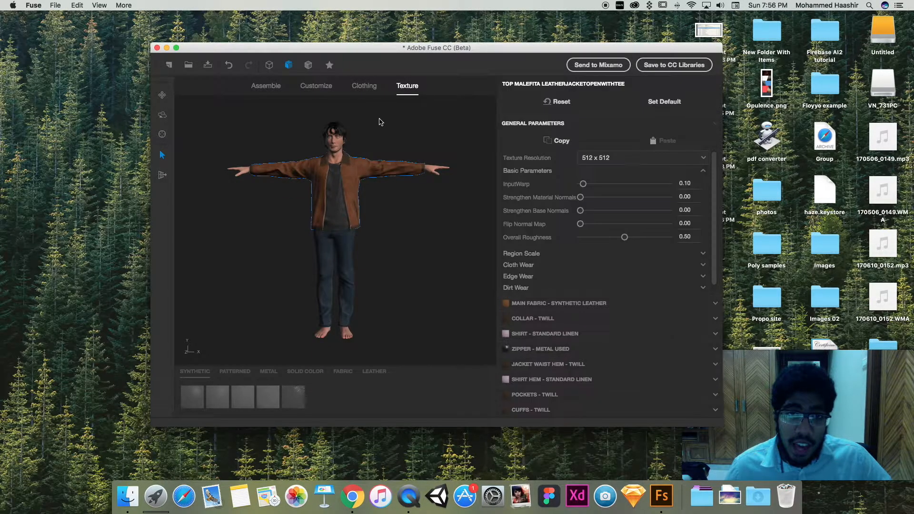
{"action": "left_click", "coordinate": [529, 304]}
{"action": "left_click", "coordinate": [595, 199]}
{"action": "left_click_drag", "start_coordinate": [379, 138], "coordinate": [497, 137]}
{"action": "left_click_drag", "start_coordinate": [578, 201], "coordinate": [522, 266]}
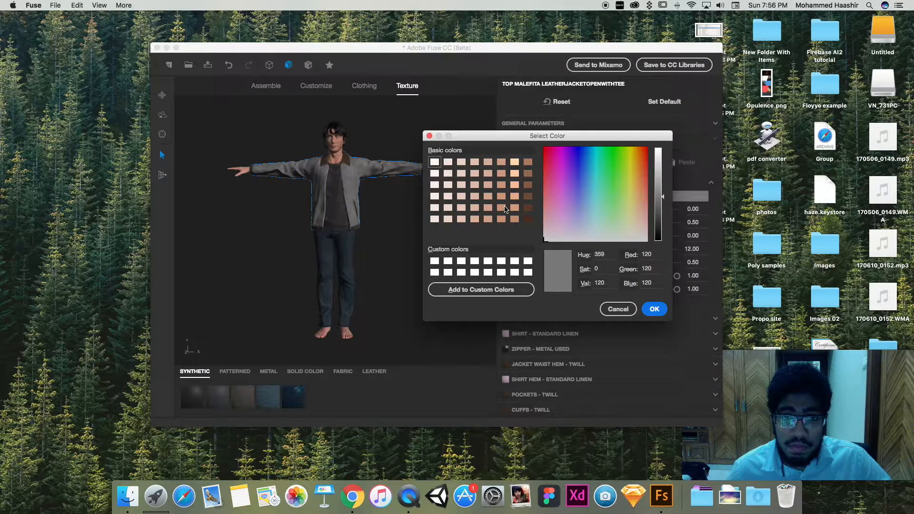
{"action": "left_click_drag", "start_coordinate": [611, 200], "coordinate": [663, 227]}
{"action": "left_click", "coordinate": [567, 235]}
{"action": "left_click_drag", "start_coordinate": [567, 236], "coordinate": [565, 237]}
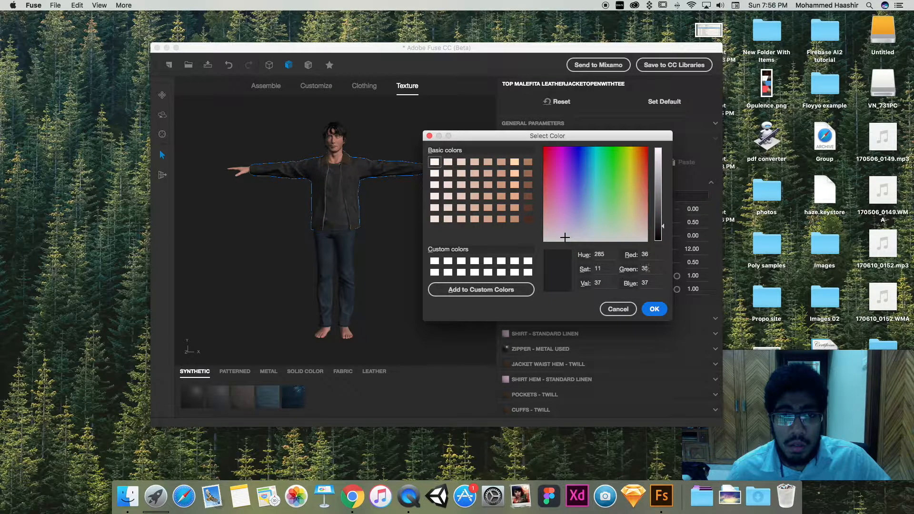
{"action": "left_click", "coordinate": [655, 308]}
{"action": "left_click", "coordinate": [400, 243]}
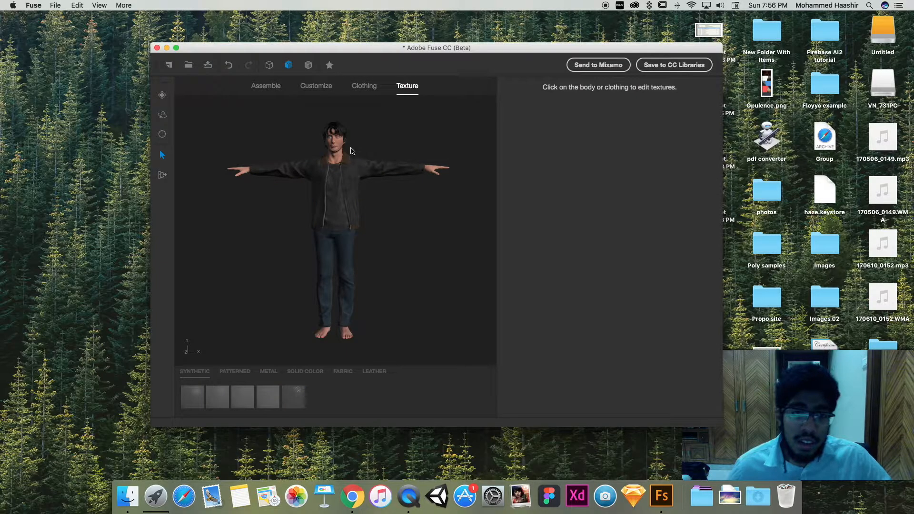
- Reshape the face directly on the model, setting Cheek Mid Backward / Forward to -3 and Cheek Mid Recess / Bulge to -13
{"action": "left_click", "coordinate": [320, 86]}
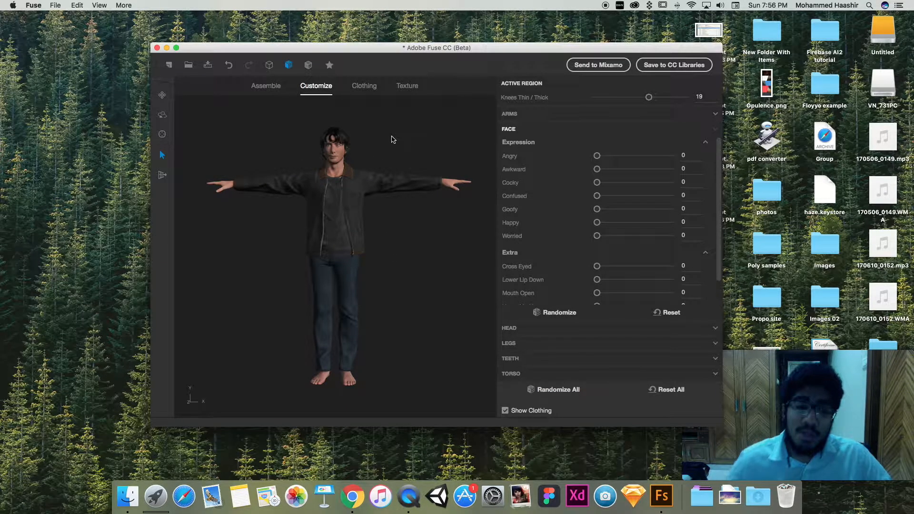
{"action": "left_click", "coordinate": [333, 154]}
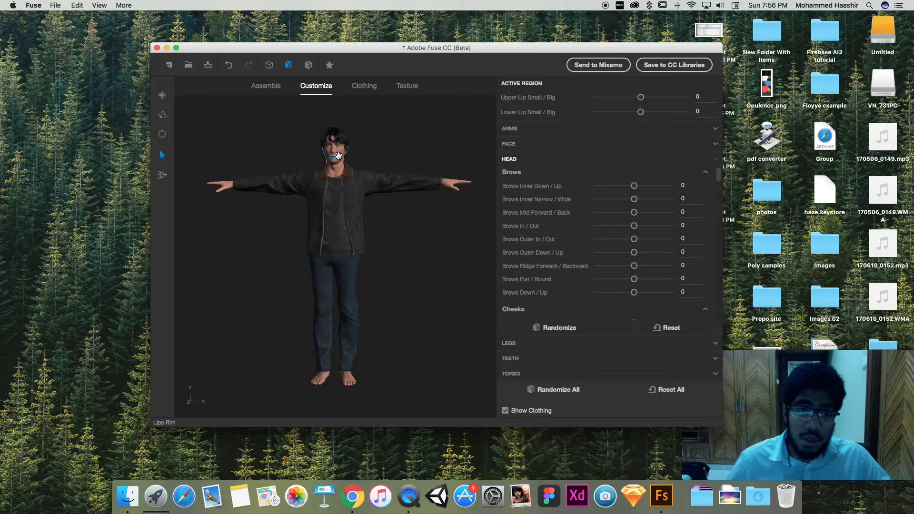
{"action": "left_click_drag", "start_coordinate": [339, 154], "coordinate": [337, 160]}
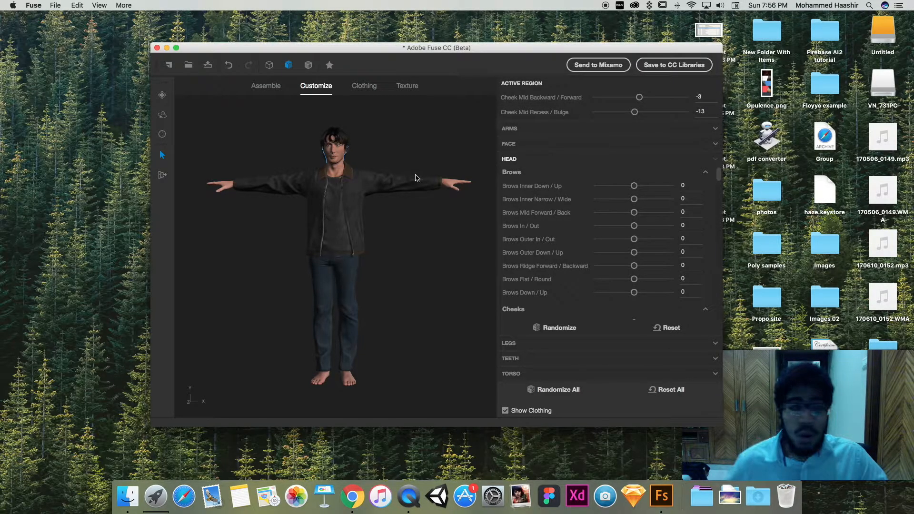
{"action": "scroll", "coordinate": [454, 215], "scroll_direction": "down", "scroll_amount": 3}
{"action": "scroll", "coordinate": [452, 218], "scroll_direction": "up", "scroll_amount": 1}
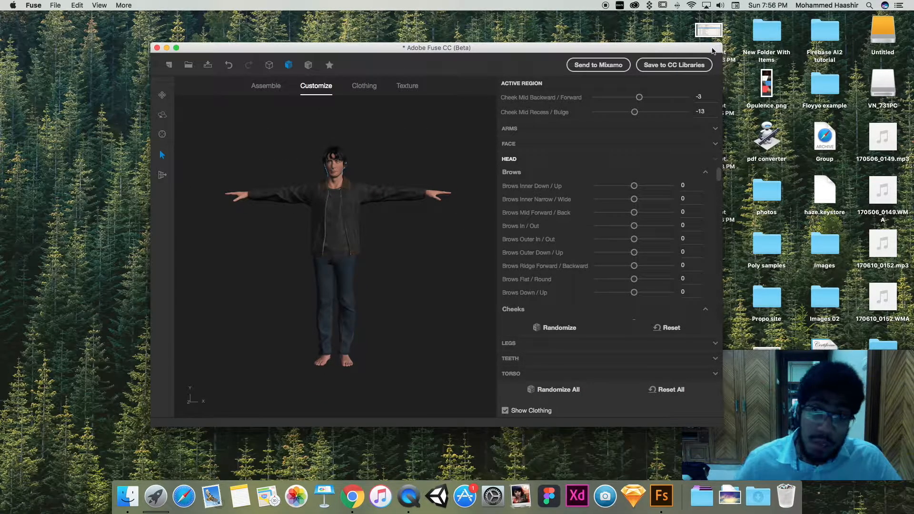
- Examine the upload options for saving the character to a Creative Cloud library and for sending it to Mixamo, without uploading
{"action": "left_click", "coordinate": [684, 66]}
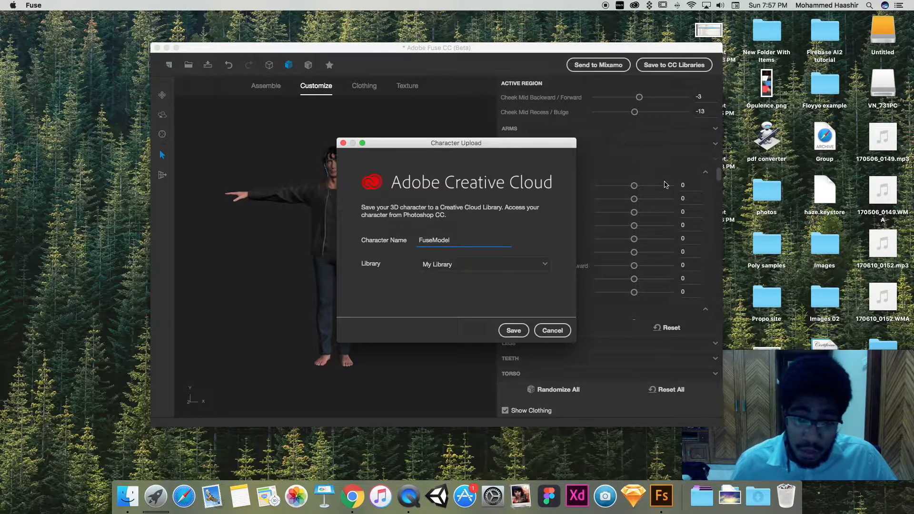
{"action": "left_click", "coordinate": [518, 266]}
{"action": "left_click_drag", "start_coordinate": [464, 265], "coordinate": [406, 270]}
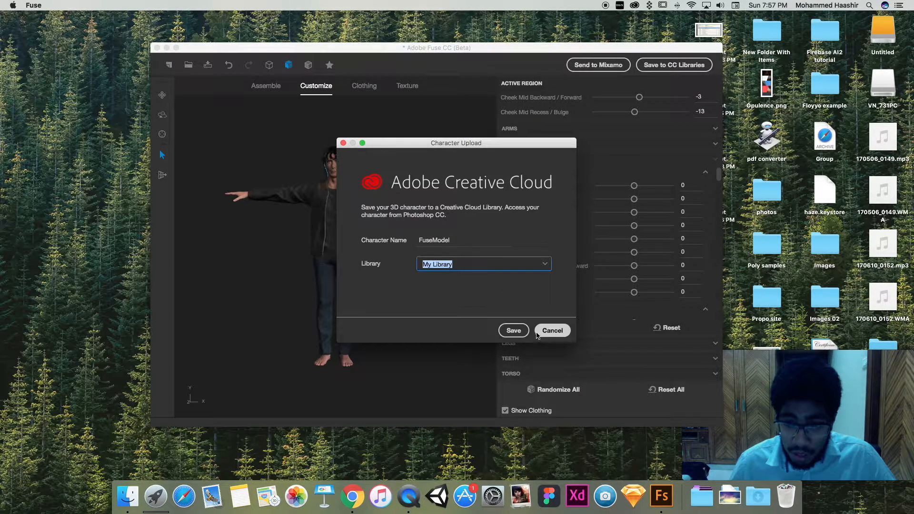
{"action": "left_click", "coordinate": [460, 240]}
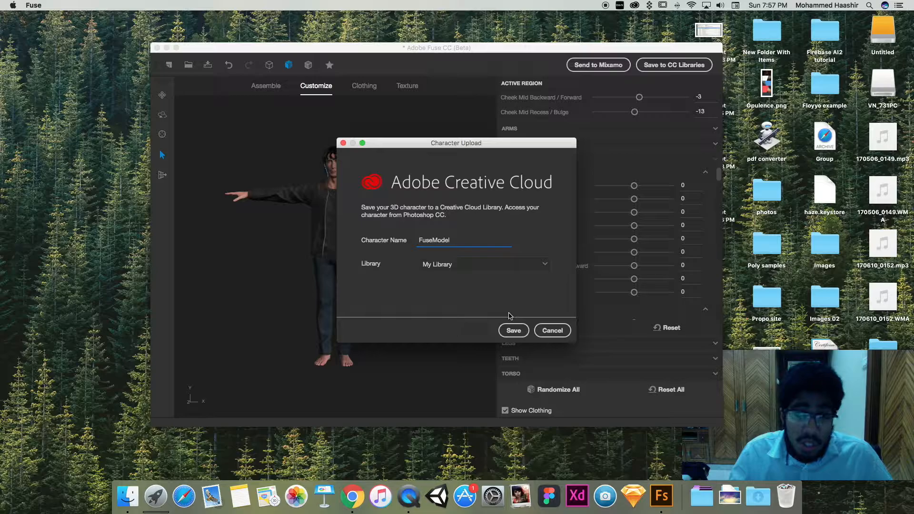
{"action": "left_click", "coordinate": [553, 330]}
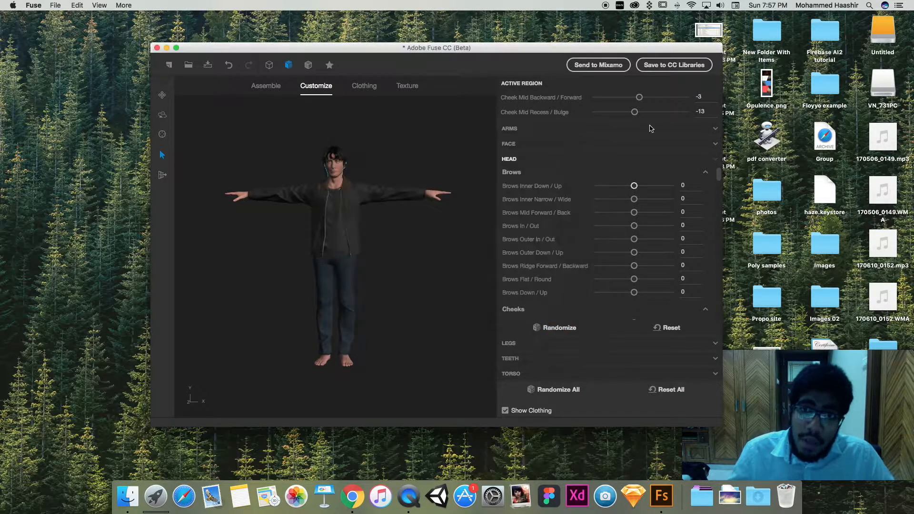
{"action": "left_click", "coordinate": [597, 66]}
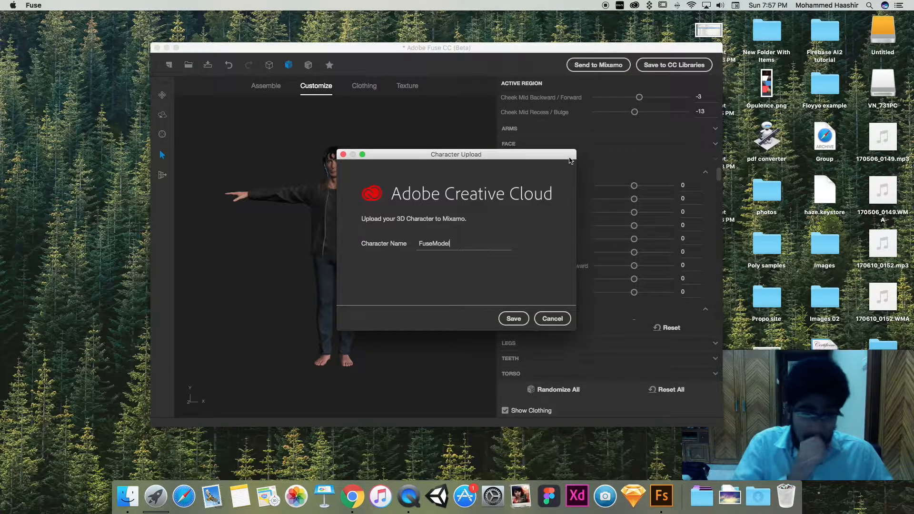
{"action": "left_click", "coordinate": [552, 319]}
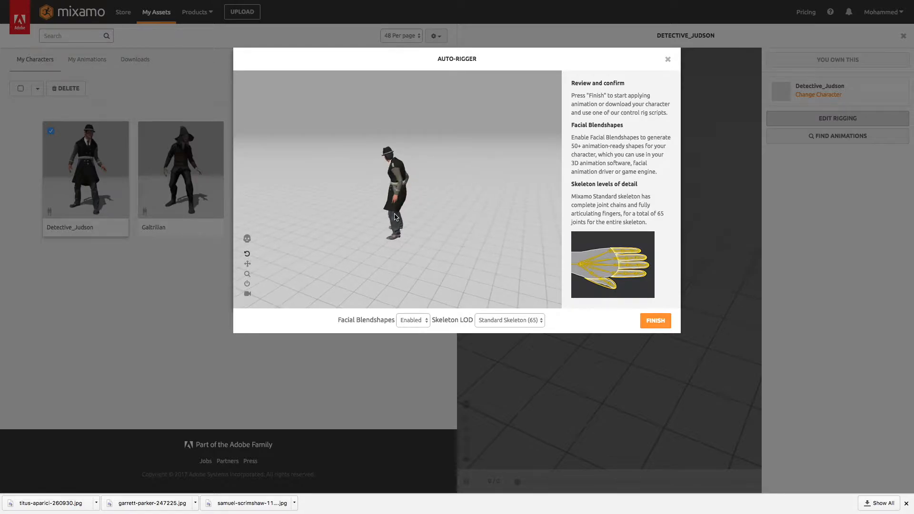
- In Mixamo, finish auto-rigging Detective_Judson with Facial Blendshapes enabled and Standard Skeleton (65), then return to the character assets
{"action": "mouse_move", "coordinate": [372, 213]}
{"action": "left_mouse_down"}
{"action": "mouse_move", "coordinate": [397, 205]}
{"action": "mouse_move", "coordinate": [380, 202]}
{"action": "left_mouse_up"}
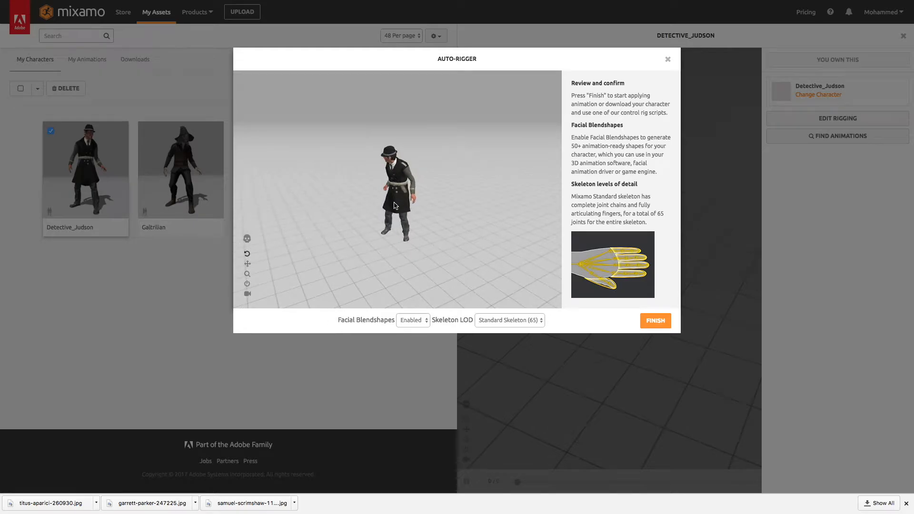
{"action": "left_click", "coordinate": [663, 321]}
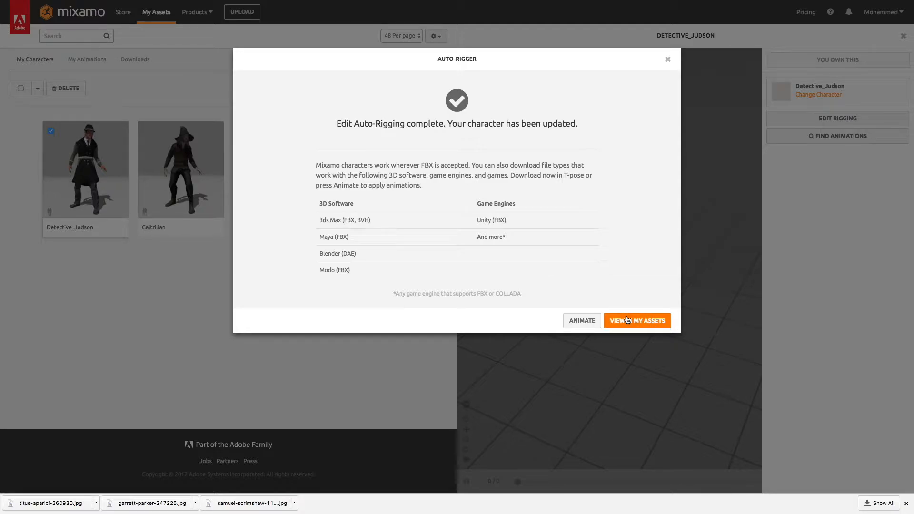
{"action": "left_click", "coordinate": [583, 322]}
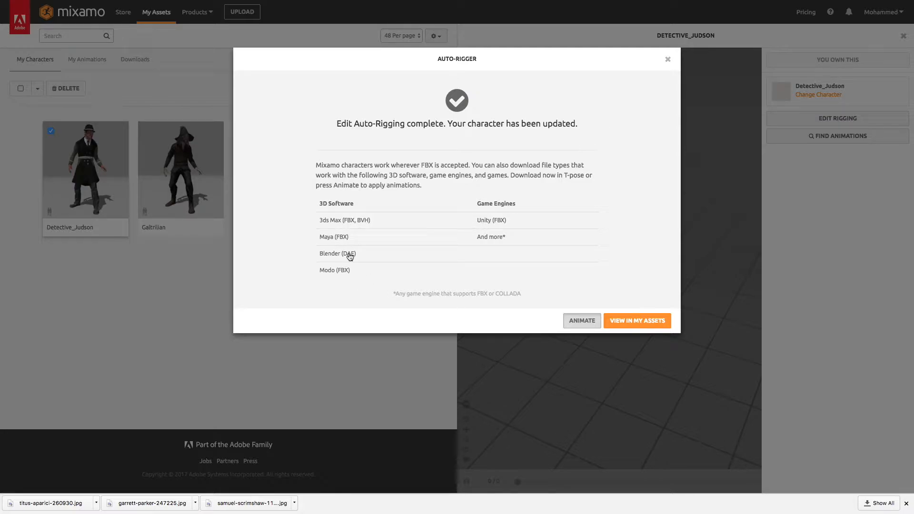
{"action": "key", "text": "Escape"}
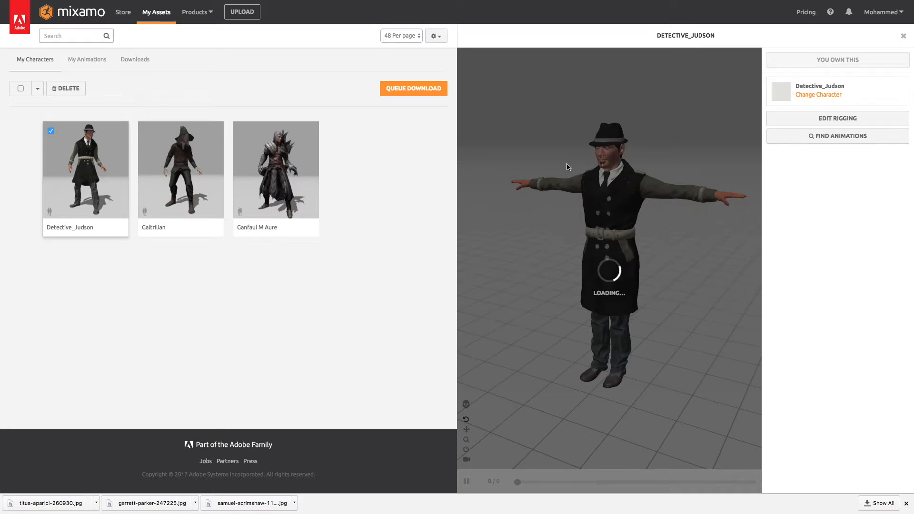
{"action": "left_click", "coordinate": [906, 503]}
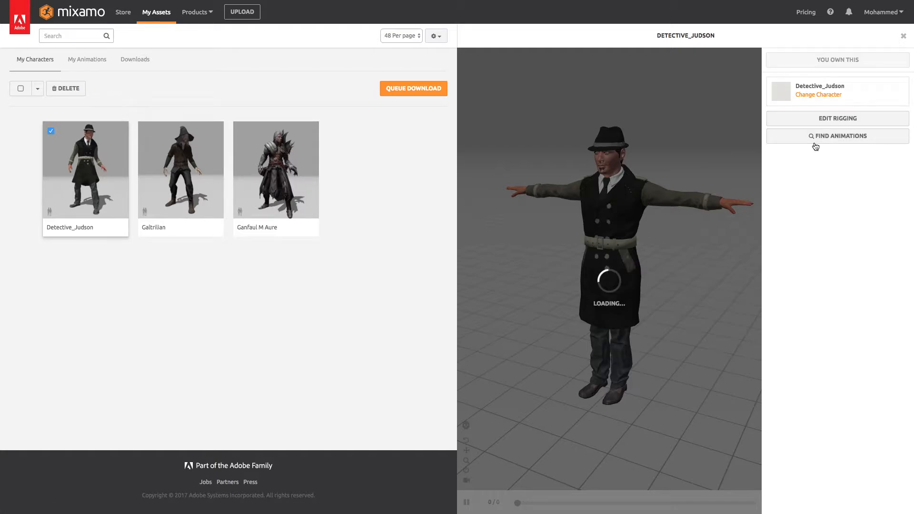
{"action": "left_click", "coordinate": [815, 124]}
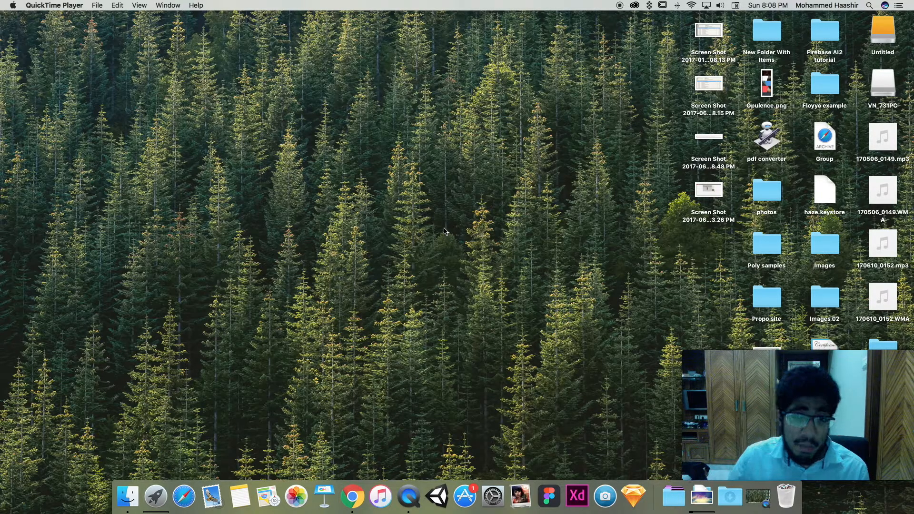
- Prepare the download of Detective_Judson in Mixamo with the FBX (.fbx) format and the T-Pose
{"action": "key", "text": "ctrl+Right"}
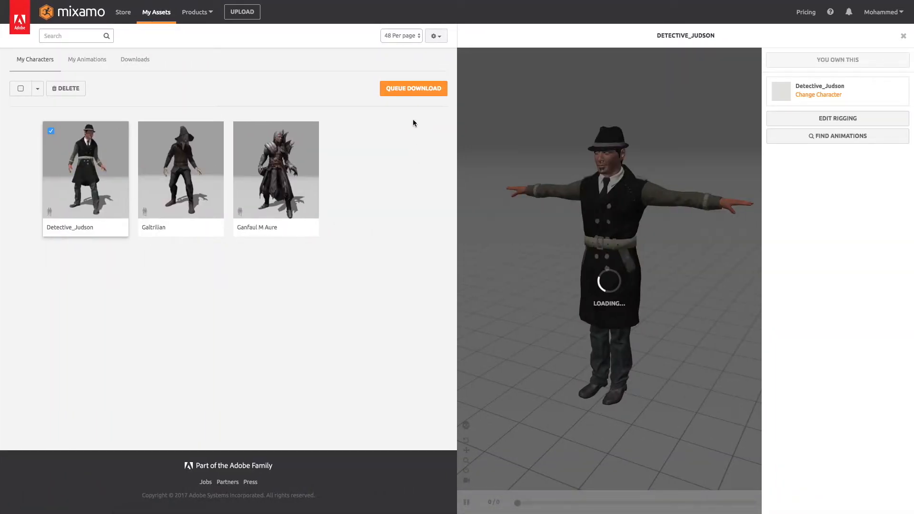
{"action": "left_click", "coordinate": [407, 88]}
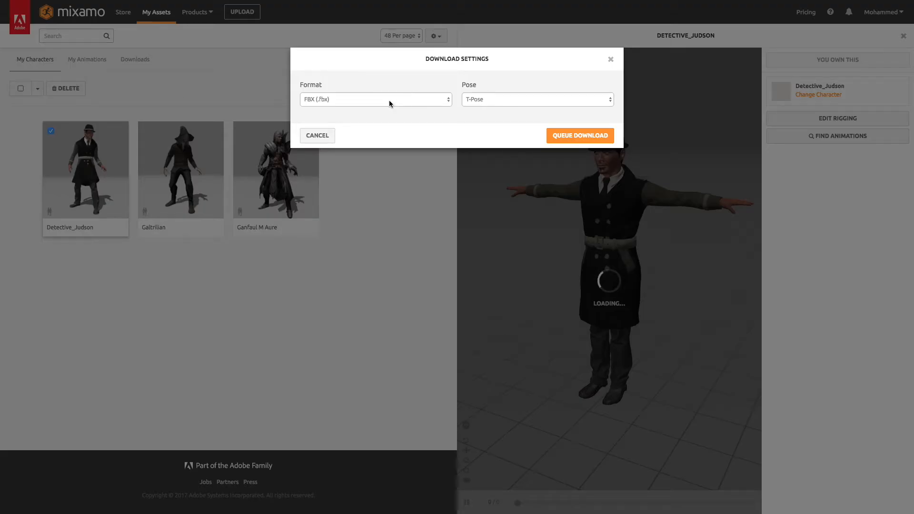
{"action": "left_click", "coordinate": [390, 101]}
{"action": "left_click", "coordinate": [488, 93]}
{"action": "left_click", "coordinate": [489, 99]}
{"action": "left_click", "coordinate": [495, 99]}
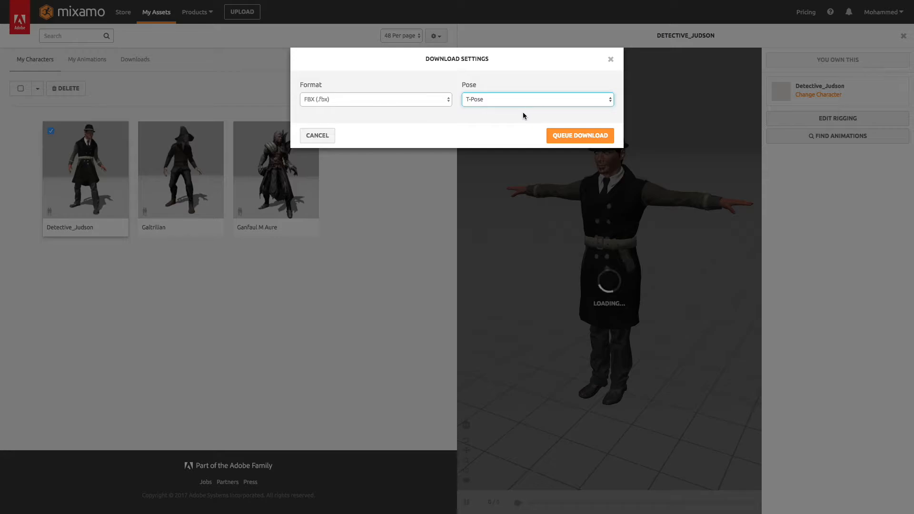
{"action": "key", "text": "ctrl+Left"}
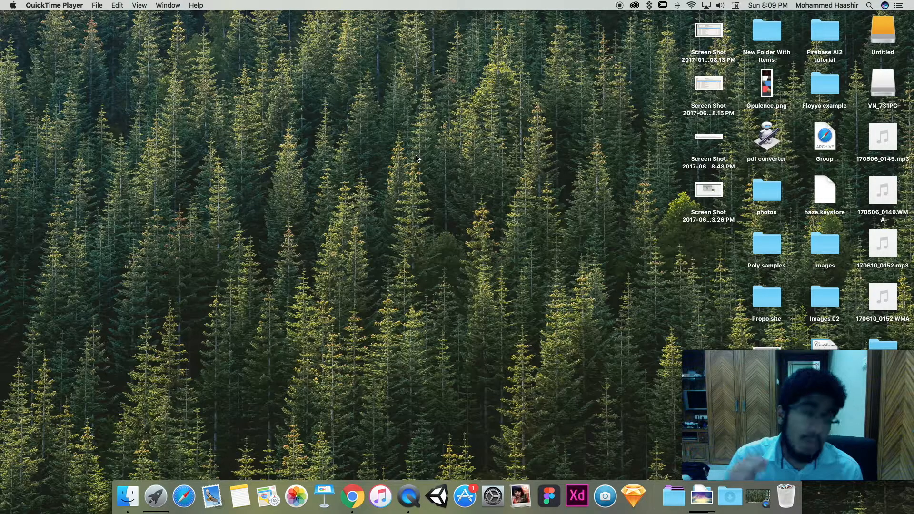
{"action": "left_click", "coordinate": [308, 272]}
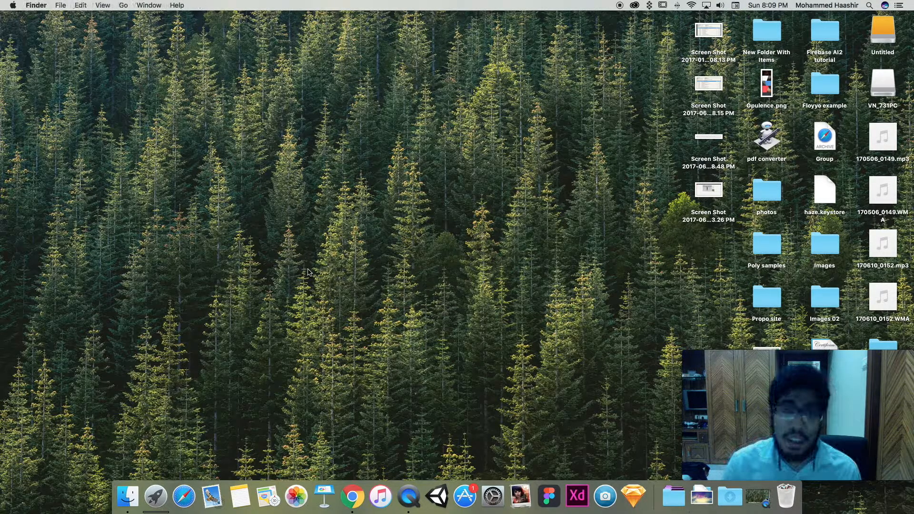